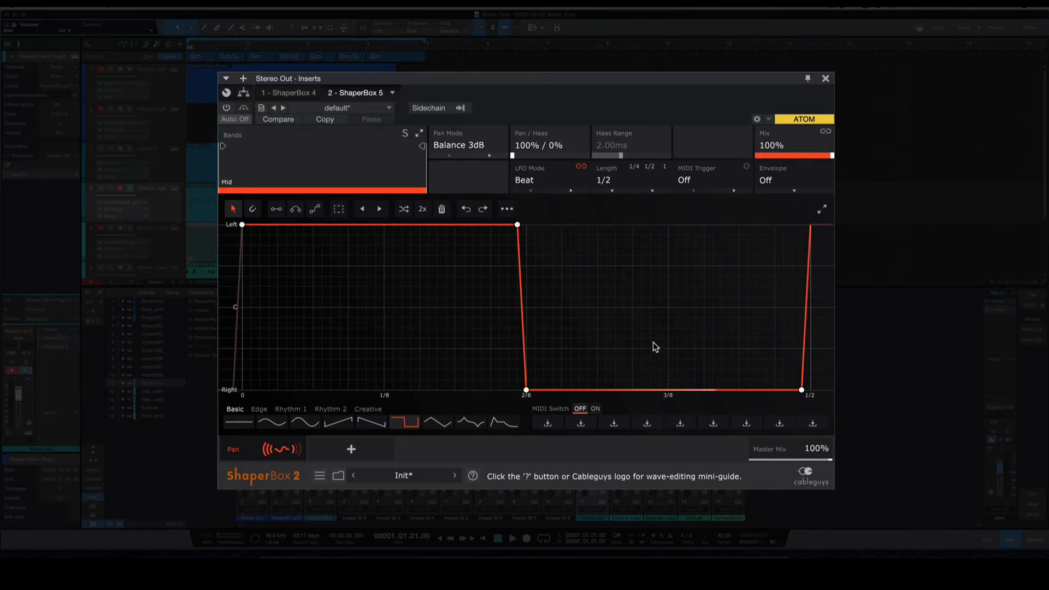
# Step: Browse the available shapers with and without the demo versions, and return to the Pan shaper
pyautogui.click(351, 450)
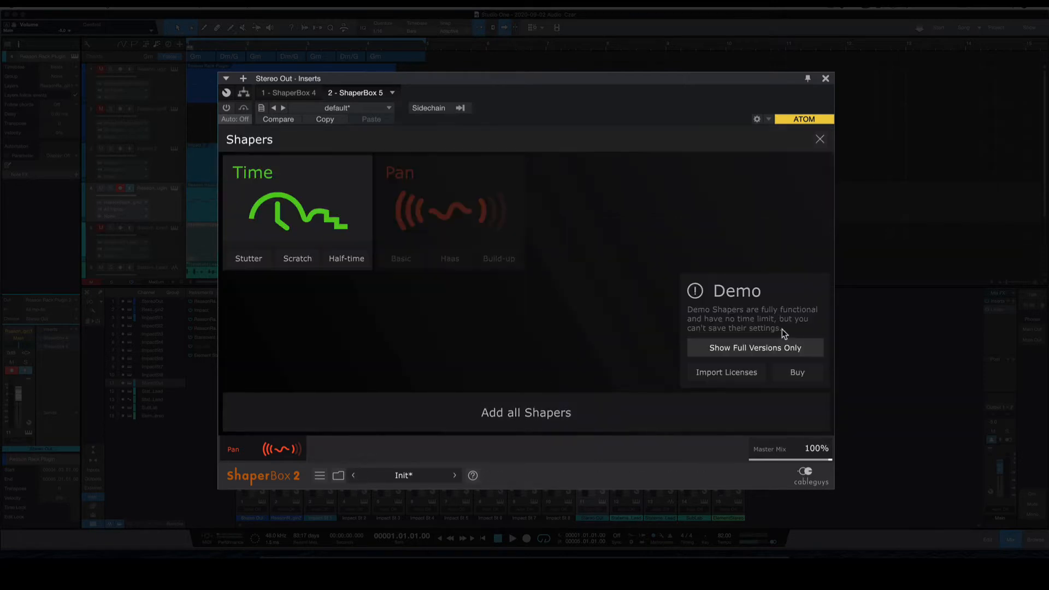
pyautogui.click(763, 348)
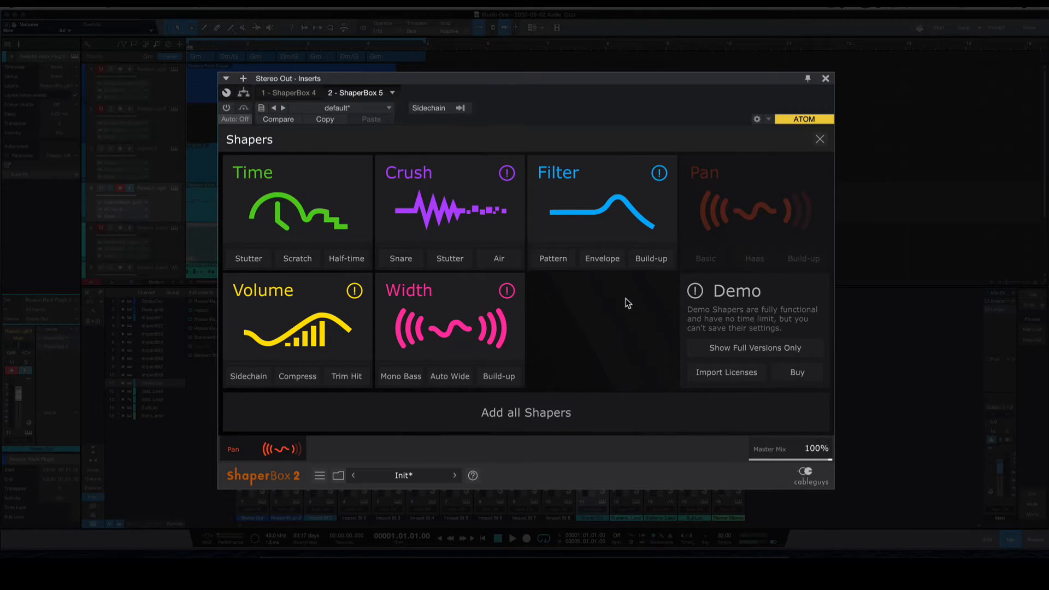
pyautogui.click(768, 350)
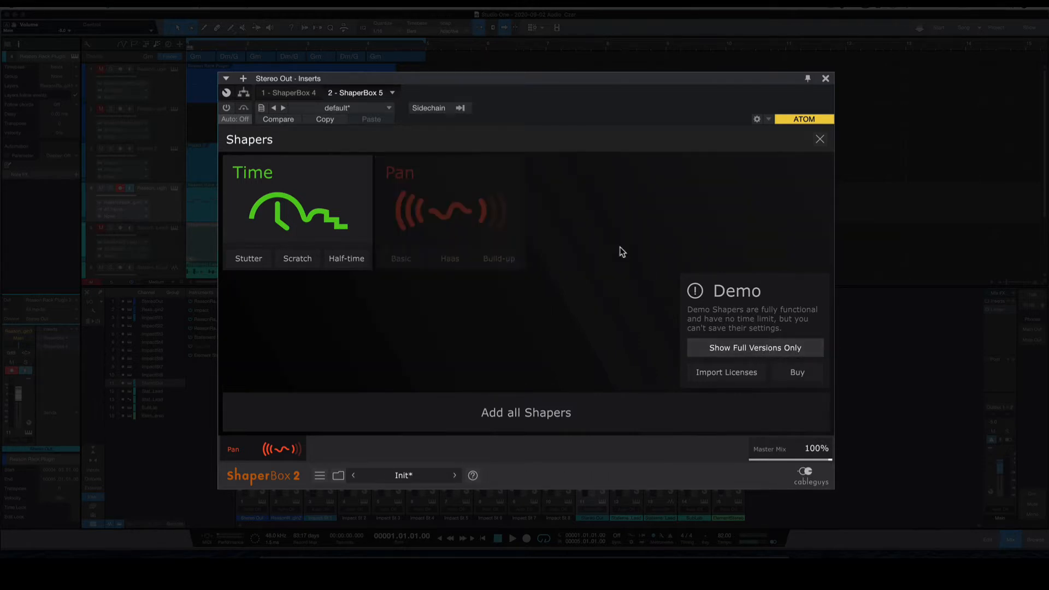
pyautogui.click(447, 208)
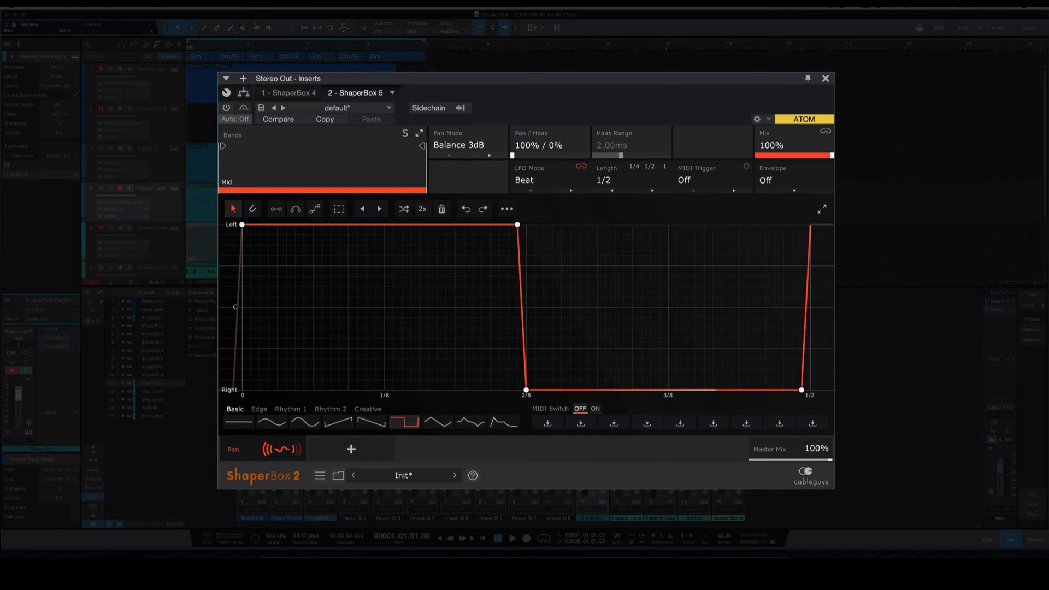
# Step: Solo track 4, the Reason Rack Plugin track, activate the ShaperBox 5 insert and audition its panning during playback
pyautogui.click(111, 188)
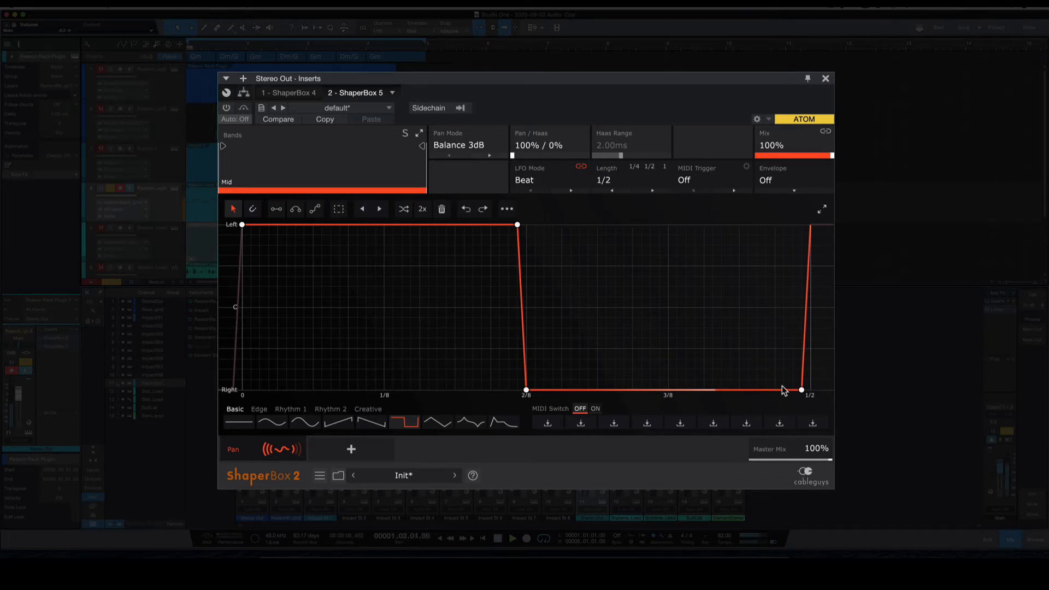
pyautogui.click(227, 109)
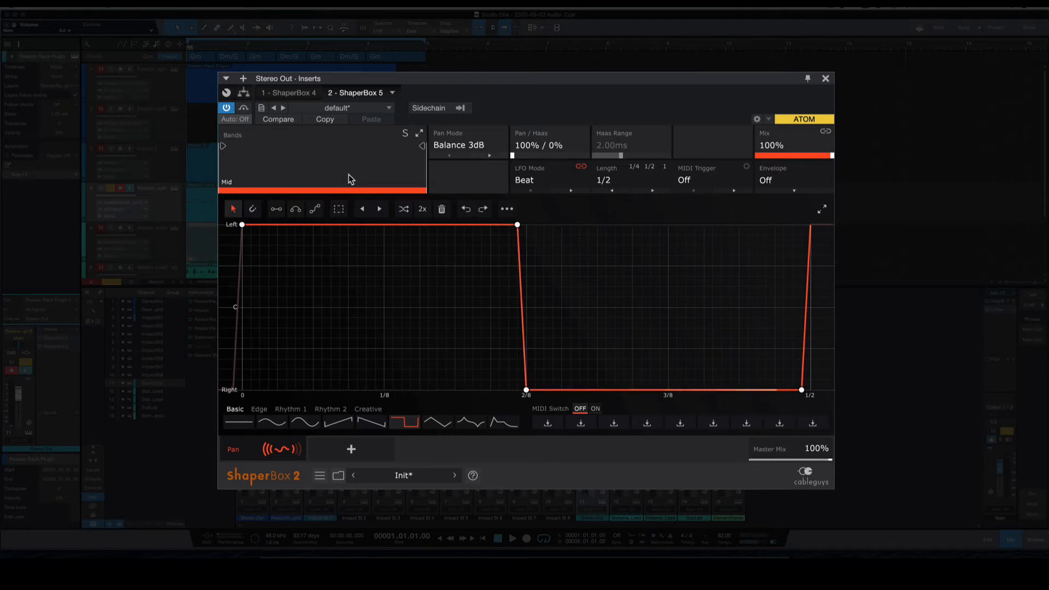
pyautogui.press('space')
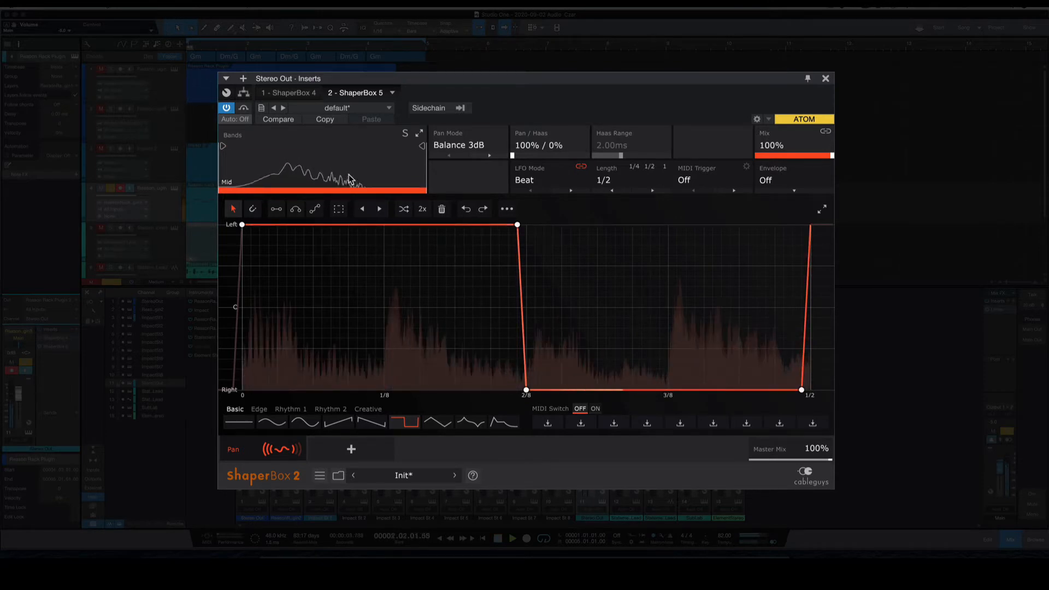
pyautogui.press('space')
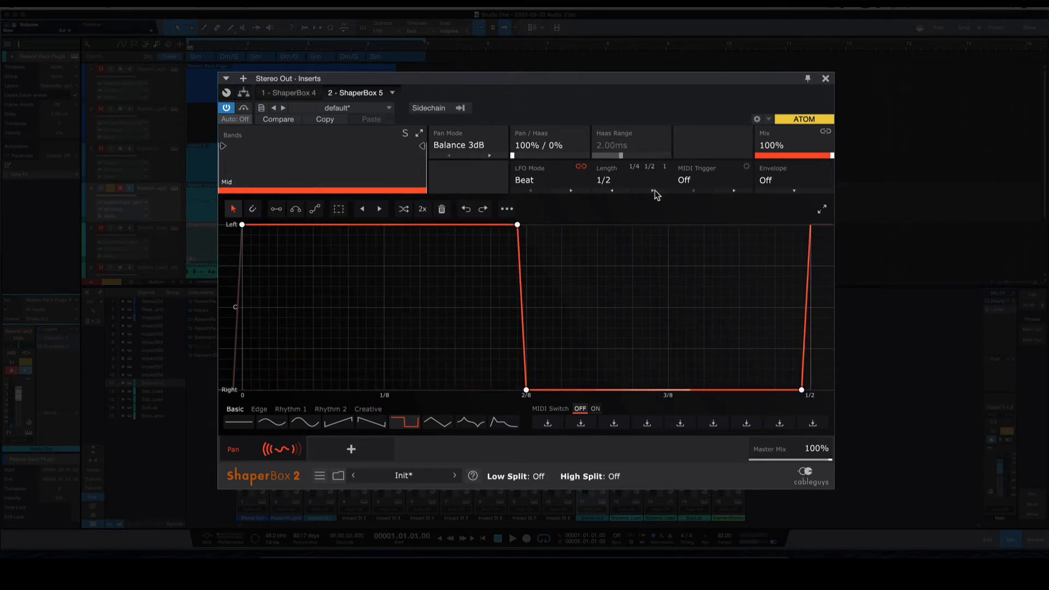
# Step: Set the Pan LFO length to 1 Bar (4/4), audition it, and choose the pen for drawing arcs
pyautogui.scroll(5, 653, 190)
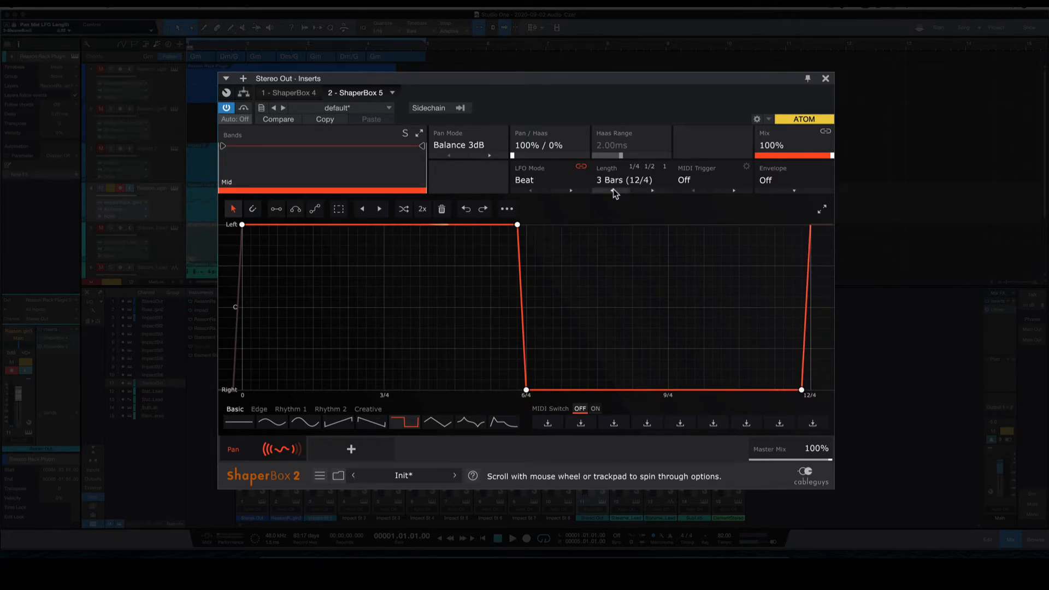
pyautogui.scroll(-4, 614, 193)
pyautogui.press('space')
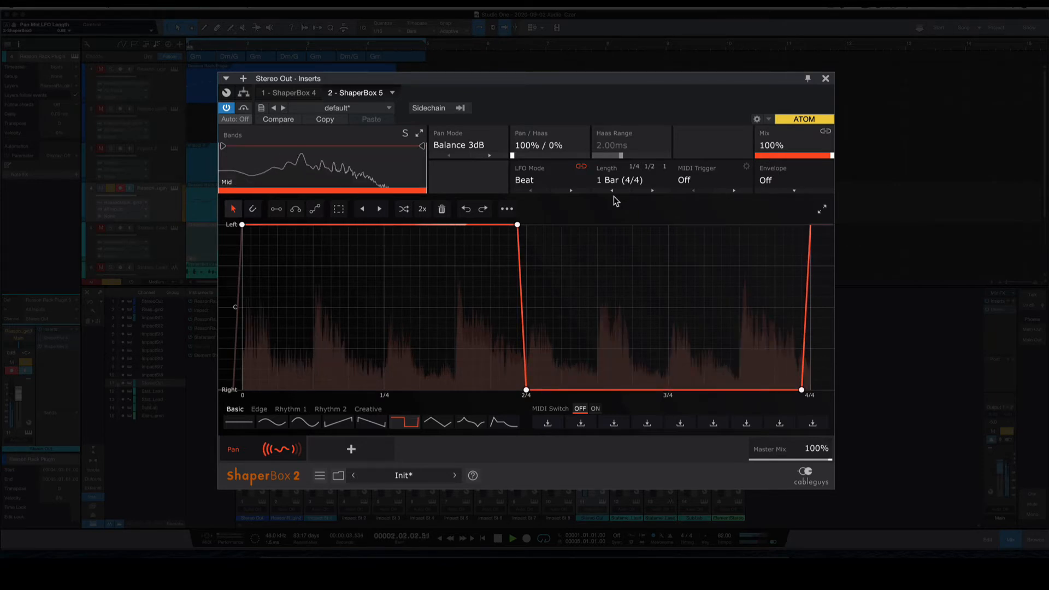
pyautogui.press('space')
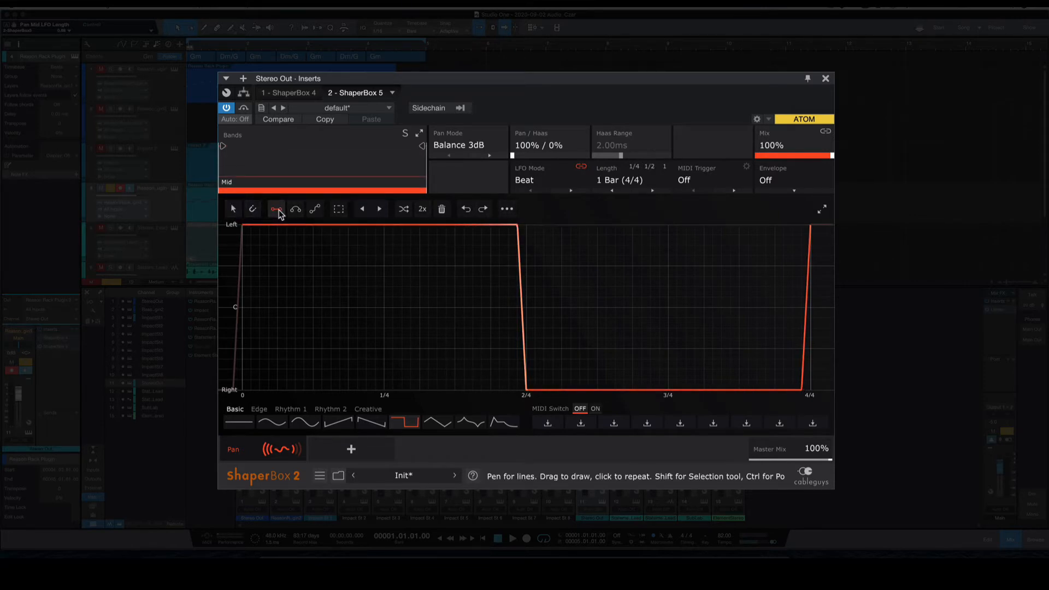
pyautogui.click(295, 210)
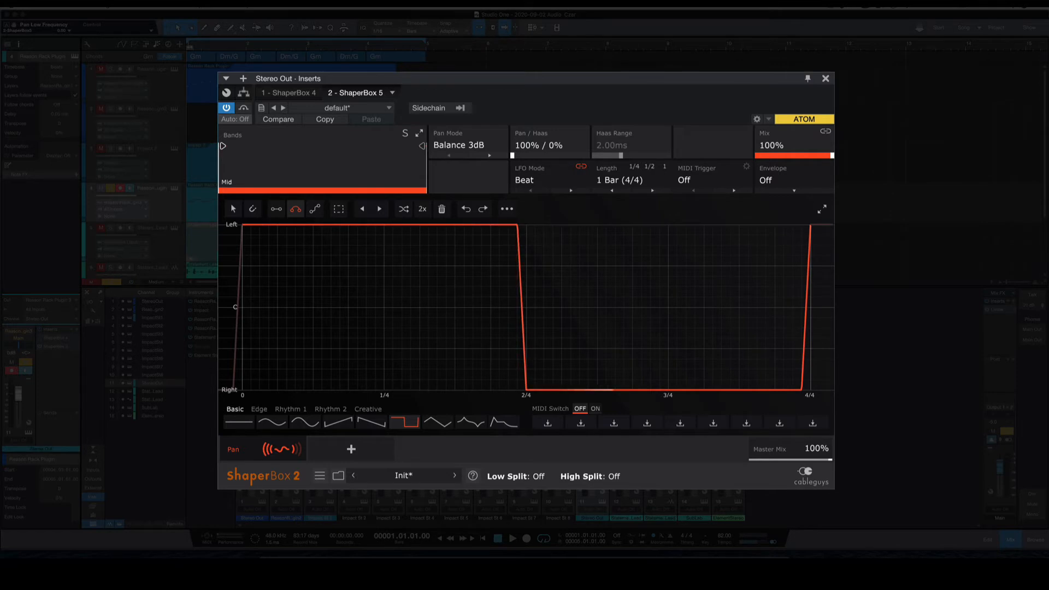
# Step: Try splitting off a low band at about 652 Hz and adding a high split, and return to a single Mid band
pyautogui.moveTo(223, 146); pyautogui.dragTo(327, 146)
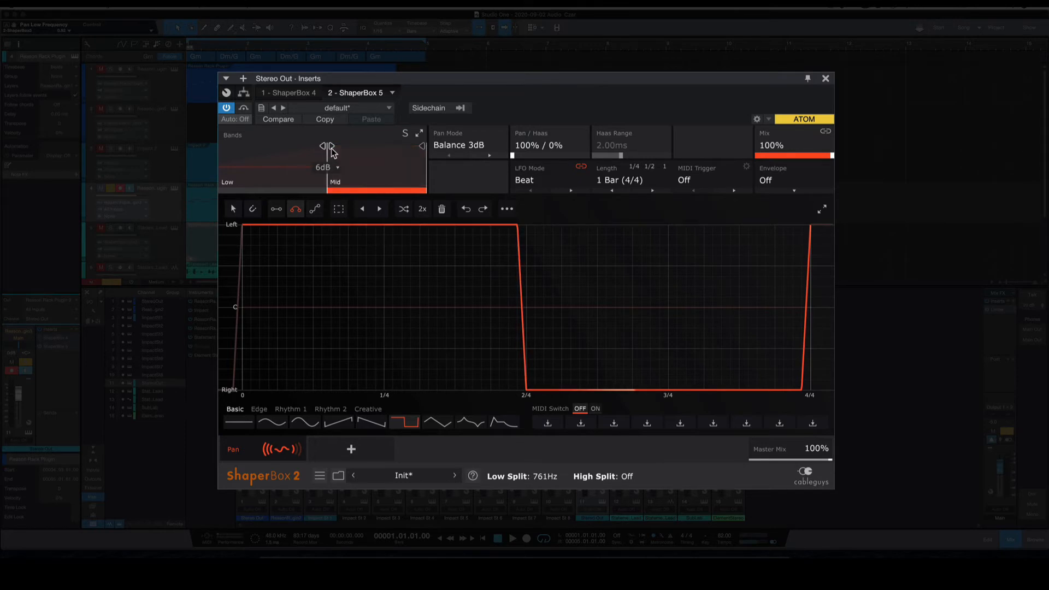
pyautogui.moveTo(331, 151)
pyautogui.mouseDown()
pyautogui.moveTo(221, 148)
pyautogui.moveTo(323, 148)
pyautogui.mouseUp()
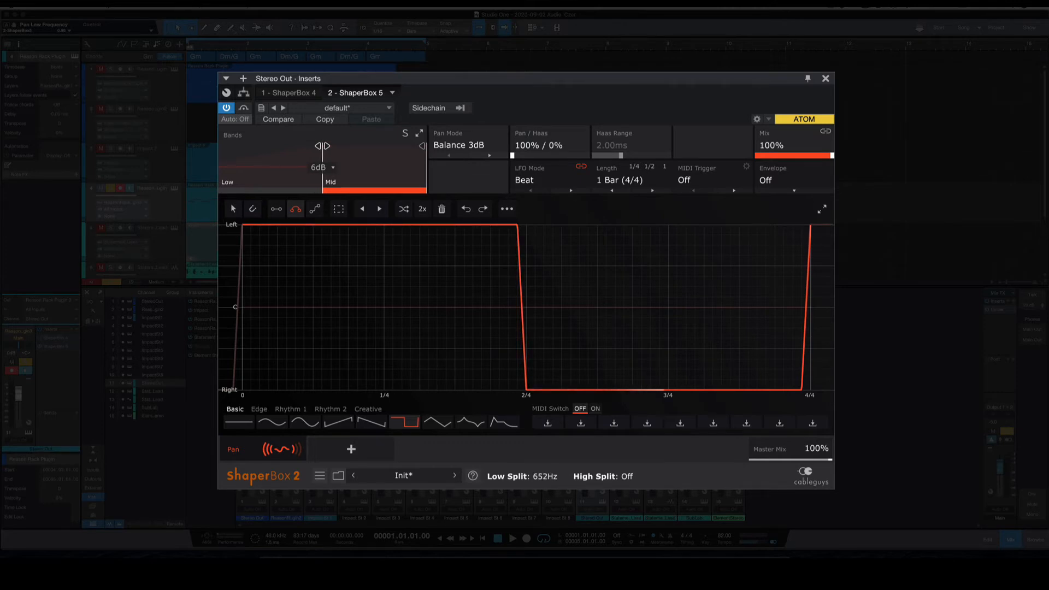
pyautogui.moveTo(422, 147); pyautogui.dragTo(223, 146)
pyautogui.moveTo(364, 146); pyautogui.dragTo(426, 146)
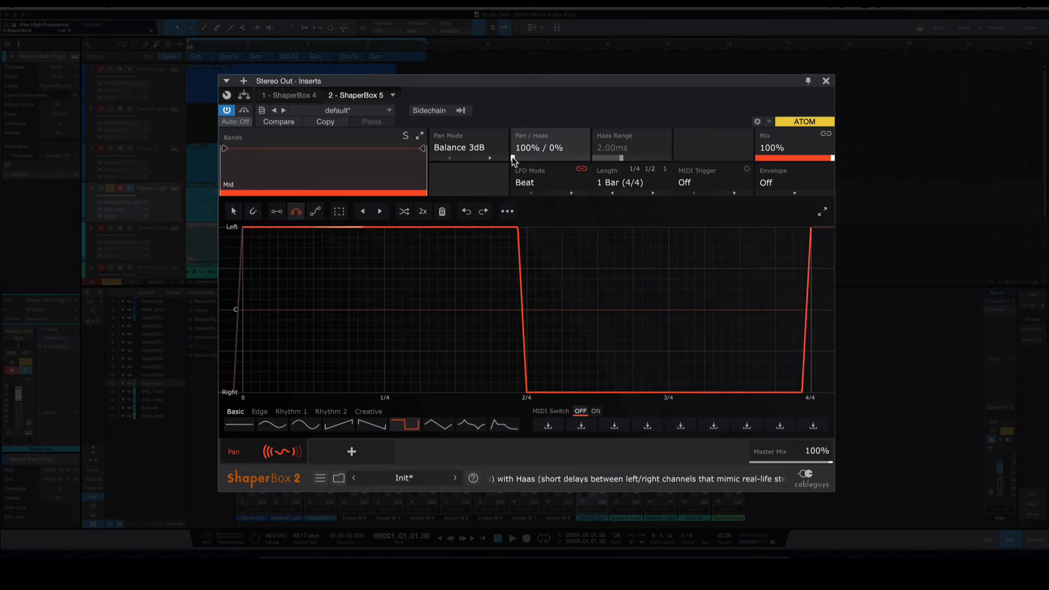
# Step: Audition the Pan / Haas blend at 0% / 100%, raise the Haas Range to 8.44 ms, and return the blend to 100% / 0%
pyautogui.moveTo(513, 158)
pyautogui.mouseDown()
pyautogui.moveTo(588, 157)
pyautogui.moveTo(513, 157)
pyautogui.mouseUp()
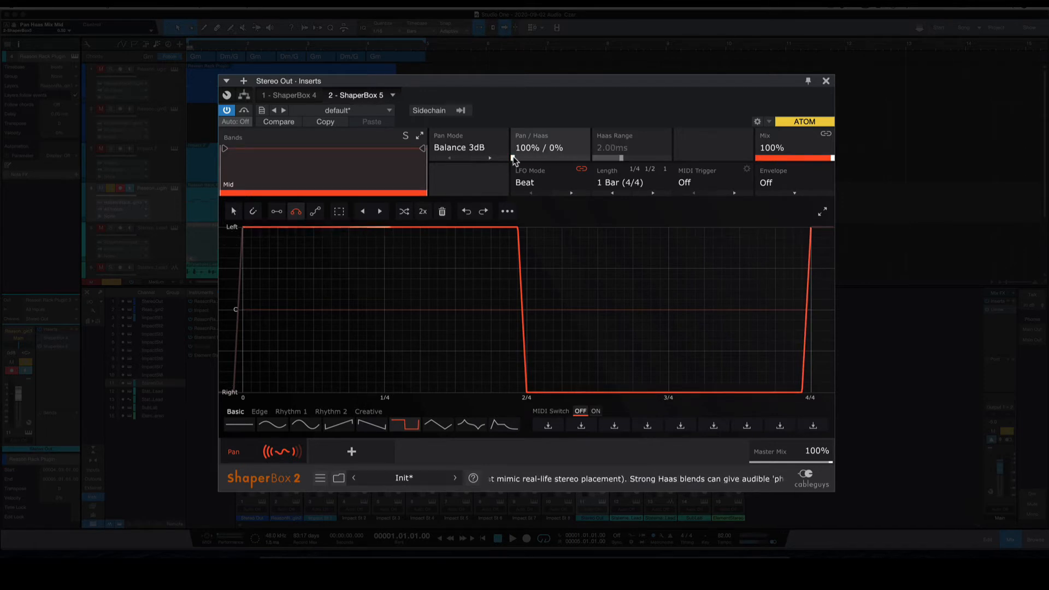
pyautogui.press('space')
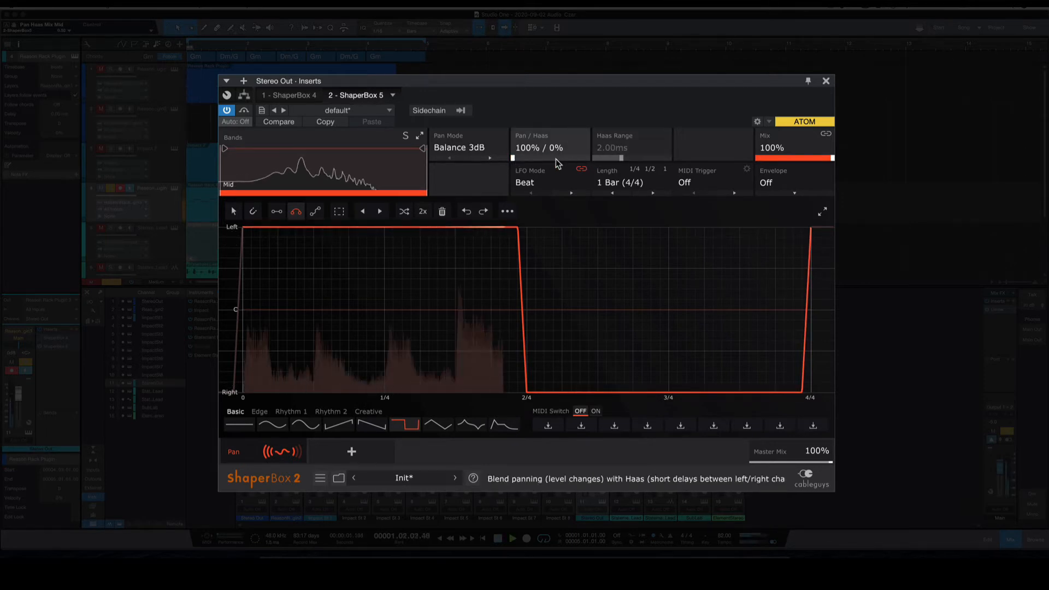
pyautogui.moveTo(555, 159); pyautogui.dragTo(588, 158)
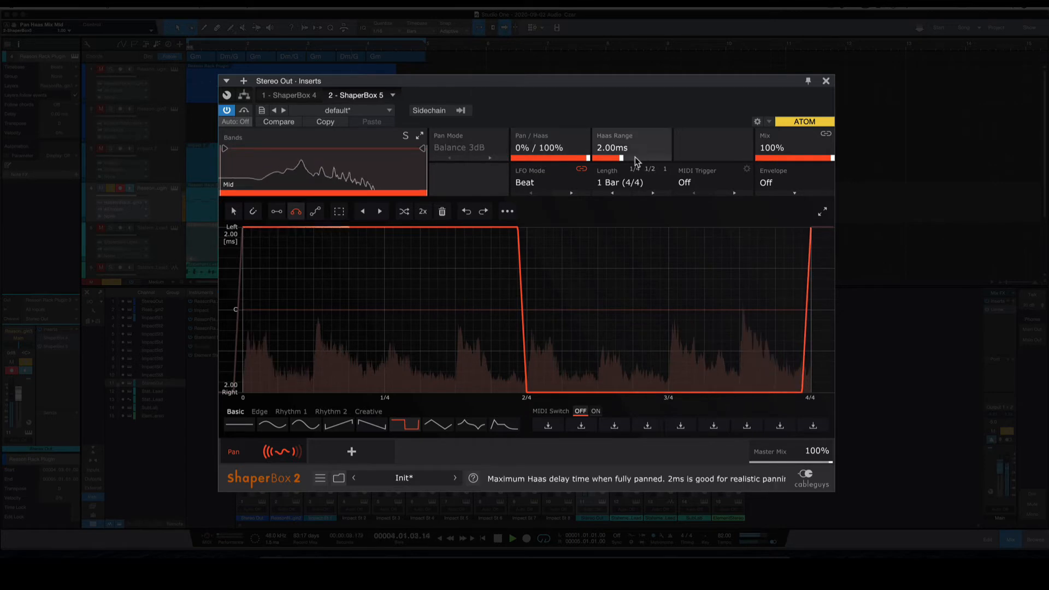
pyautogui.moveTo(623, 159); pyautogui.dragTo(513, 158)
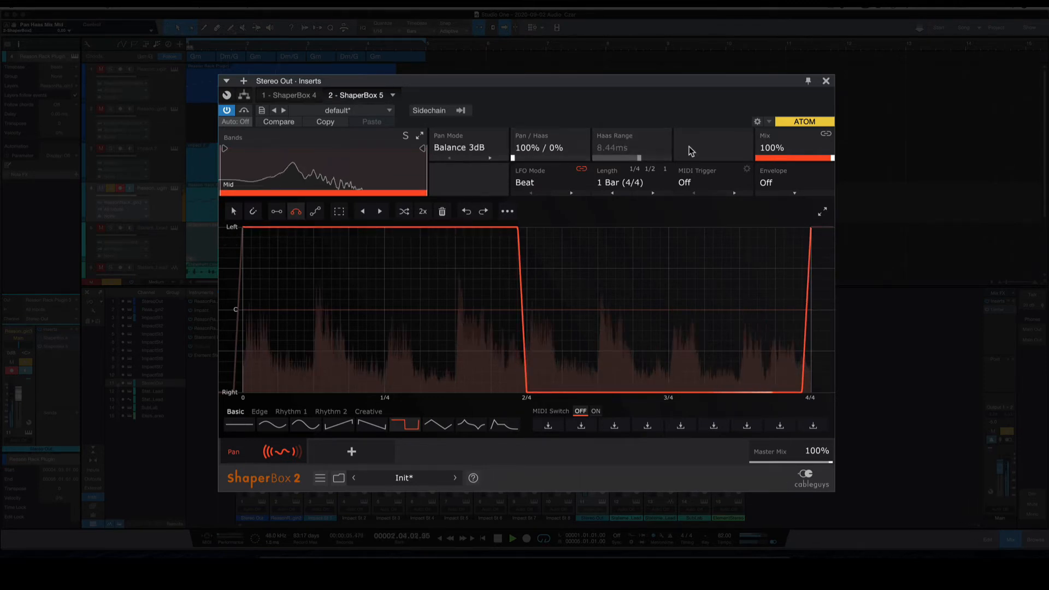
pyautogui.press('space')
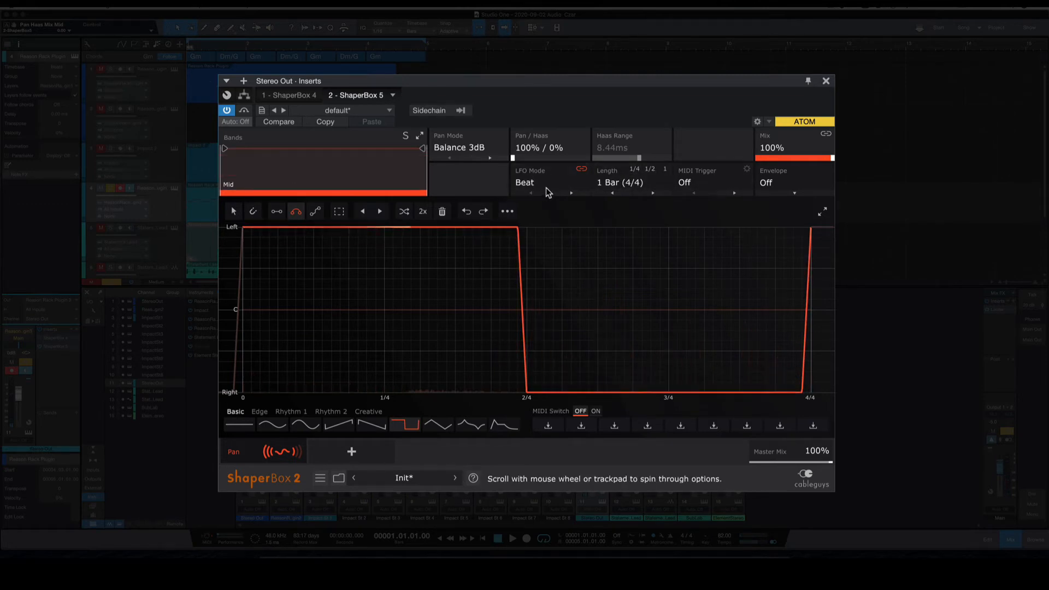
# Step: Review the LFO mode options and browse the Edge, Rhythm 1, Rhythm 2, Creative and Basic waveform presets
pyautogui.click(584, 183)
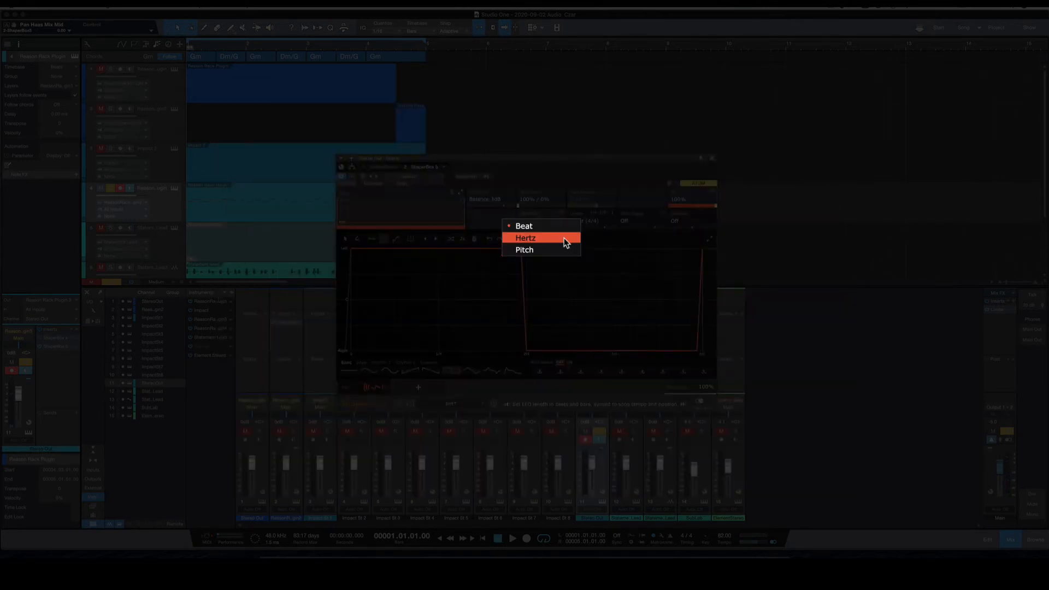
pyautogui.click(598, 174)
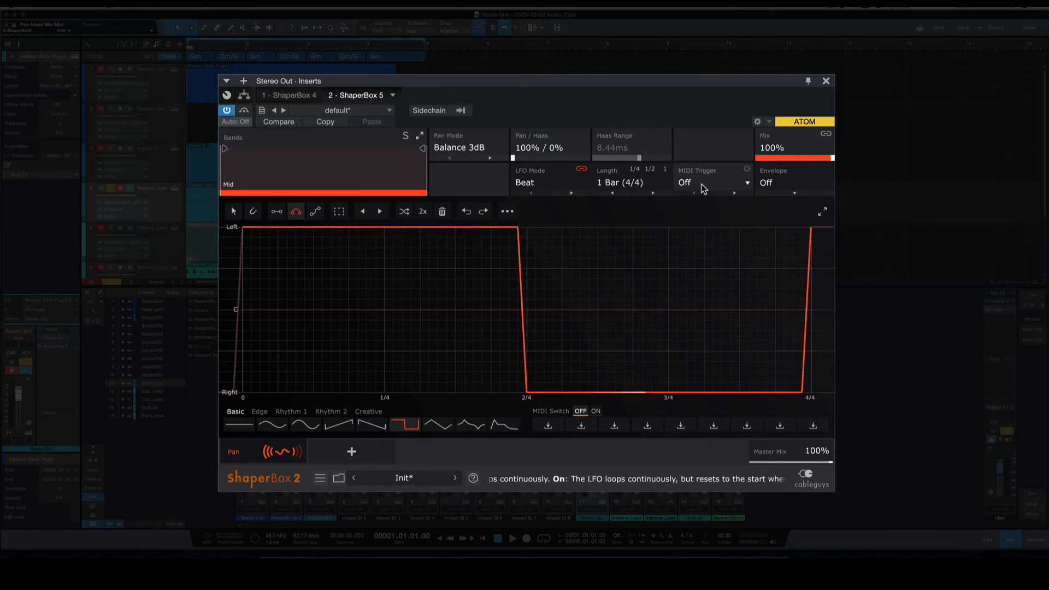
pyautogui.click(261, 414)
pyautogui.click(299, 413)
pyautogui.click(339, 412)
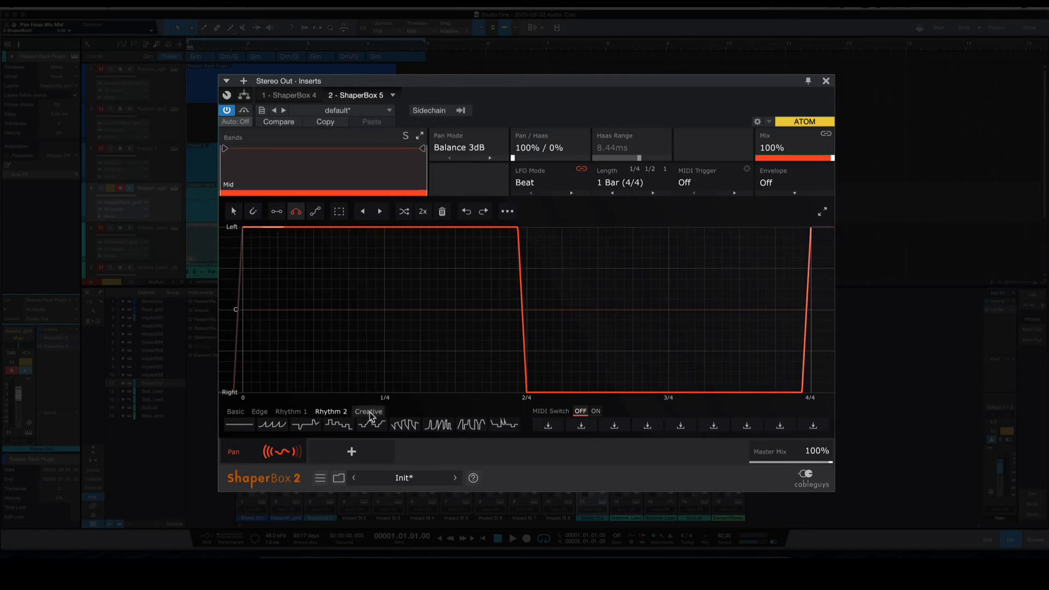
pyautogui.click(369, 411)
pyautogui.click(331, 411)
pyautogui.click(291, 411)
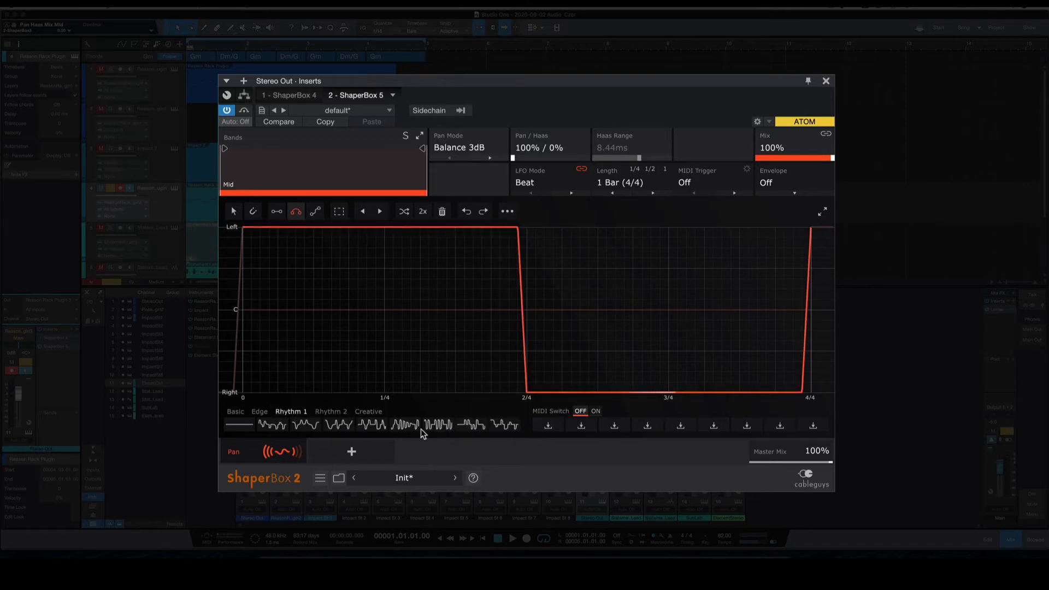
pyautogui.click(260, 412)
pyautogui.click(235, 412)
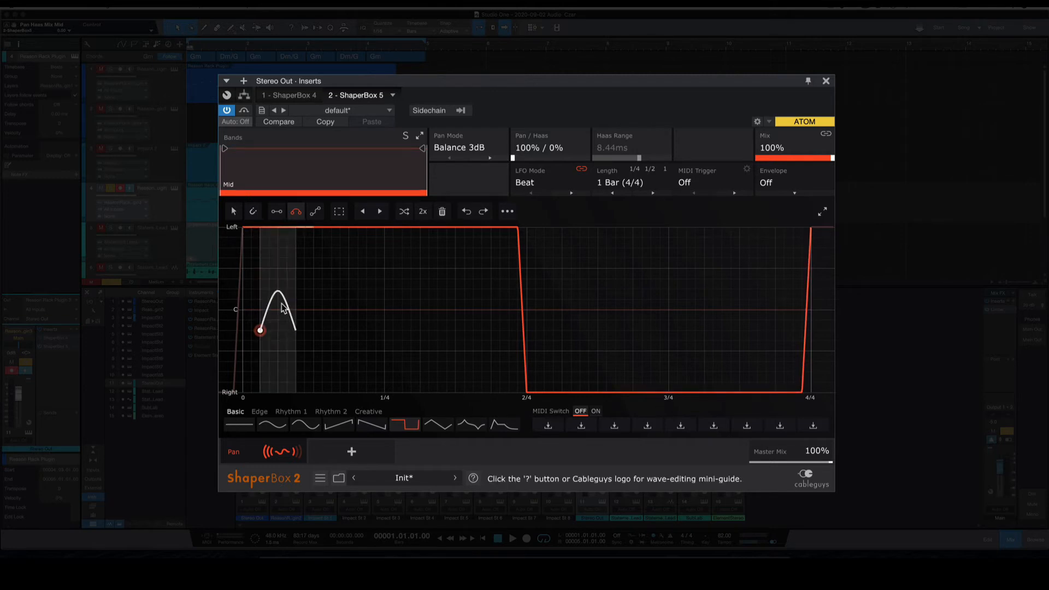
# Step: Draw two overlapping arcs across the second half of the Pan wave, the second from 2/4 to just before 4/4
pyautogui.moveTo(536, 258); pyautogui.dragTo(812, 258)
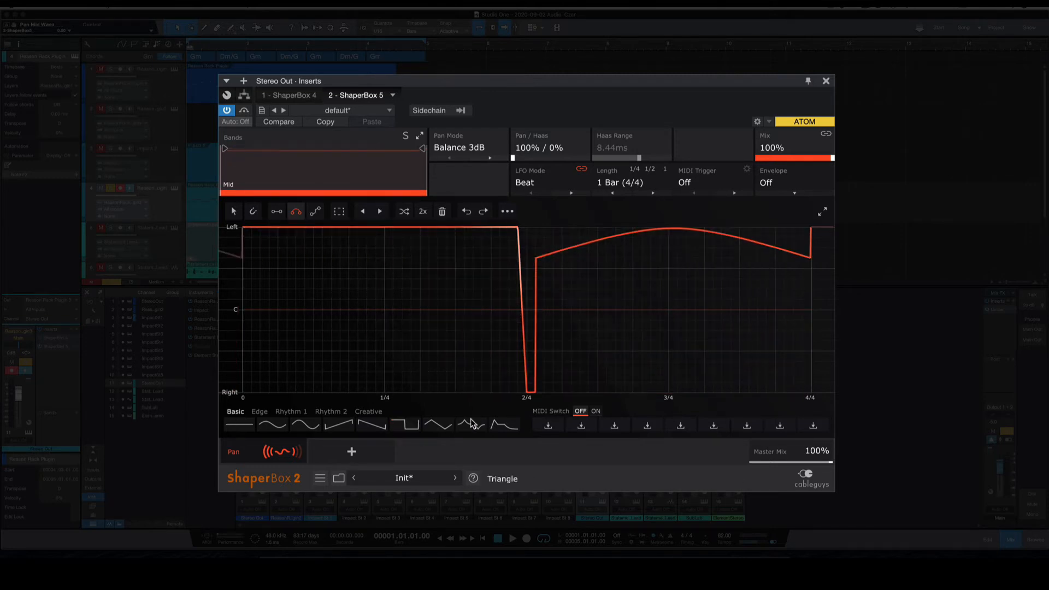
pyautogui.moveTo(527, 392); pyautogui.dragTo(776, 392)
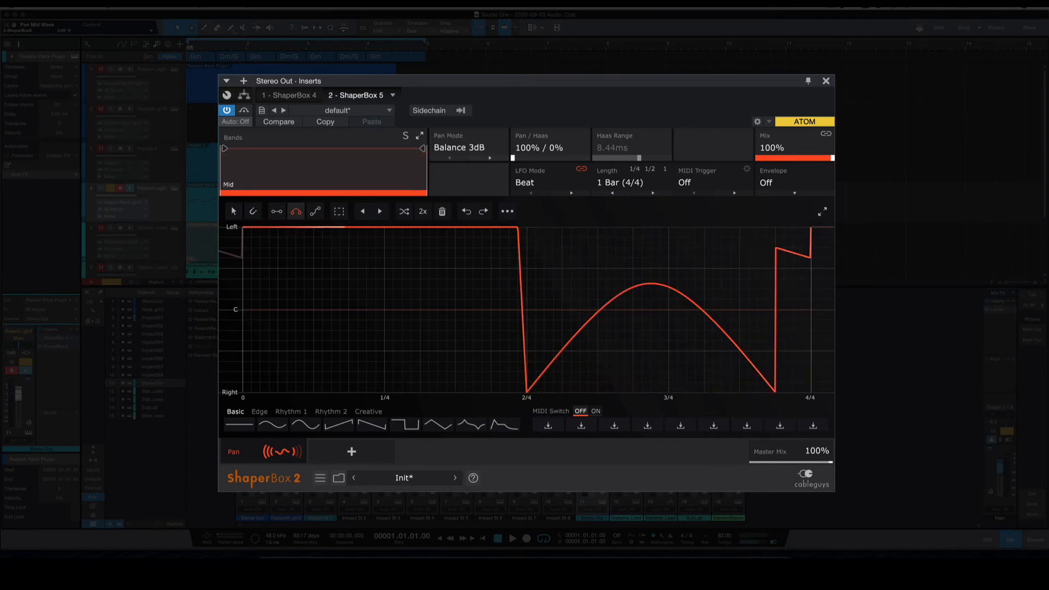
# Step: Disable the ShaperBox 5 insert, close its plug-in window and remove the insert from the Stereo Out channel
pyautogui.click(392, 95)
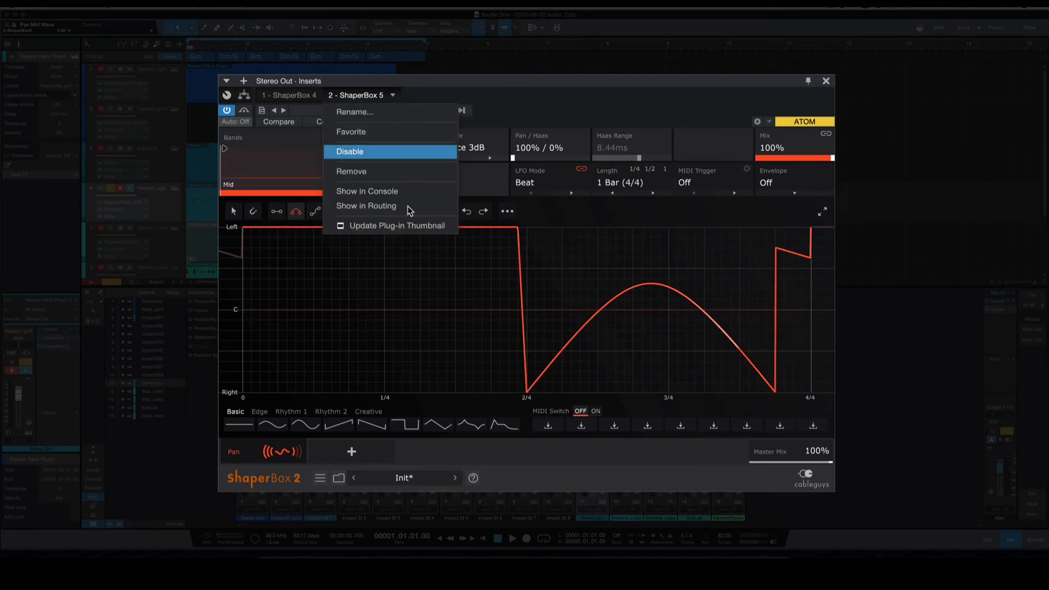
pyautogui.click(401, 190)
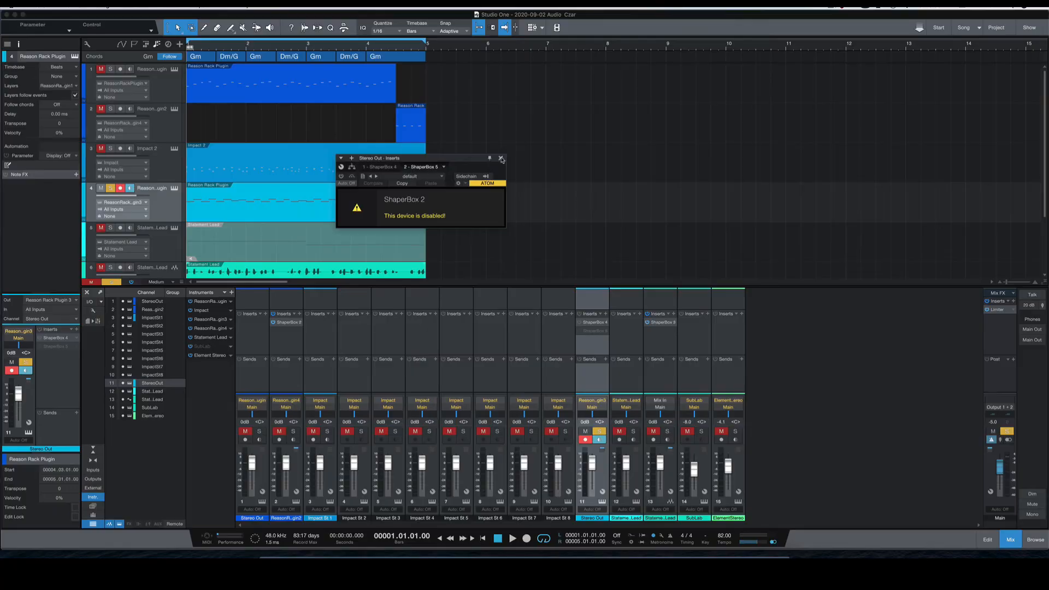
pyautogui.click(505, 157)
pyautogui.rightClick(605, 334)
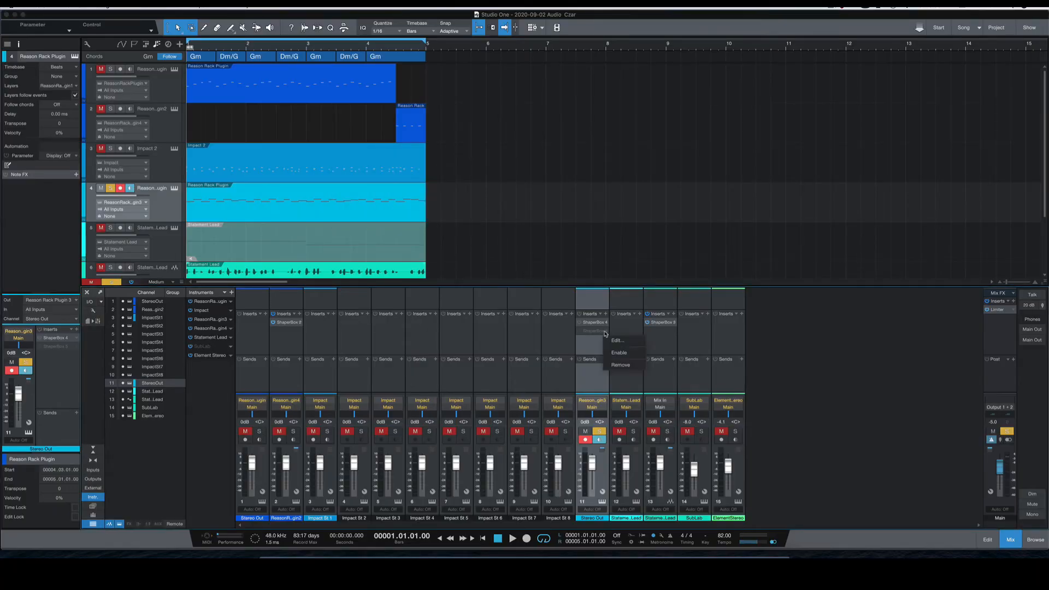
pyautogui.click(615, 365)
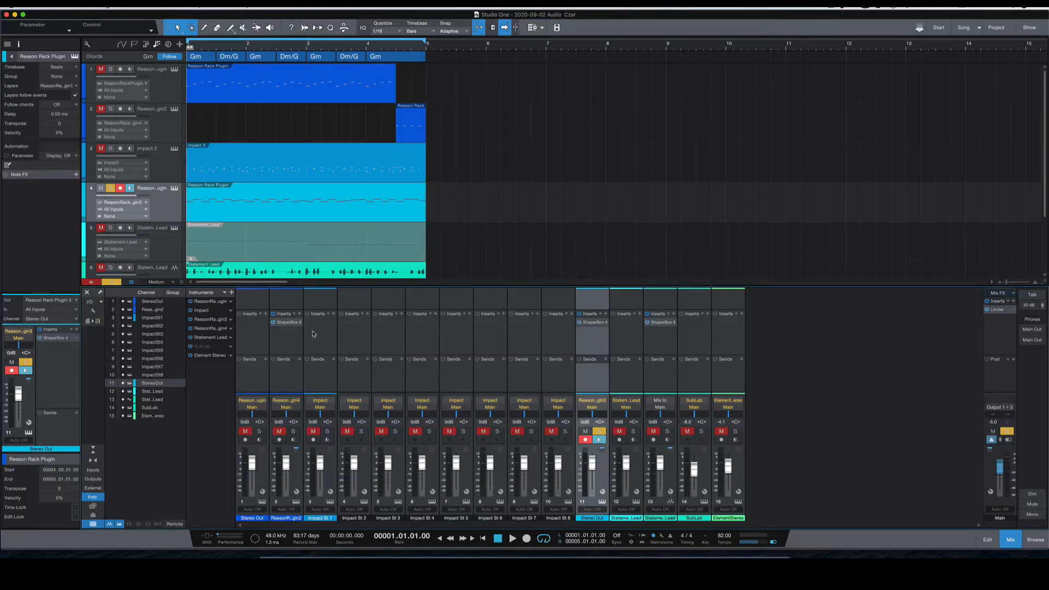
# Step: Bypass the remaining ShaperBox inserts, and turn off solo for the range of channels from Reason Rack Plugin 2 through Mix In
pyautogui.click(284, 338)
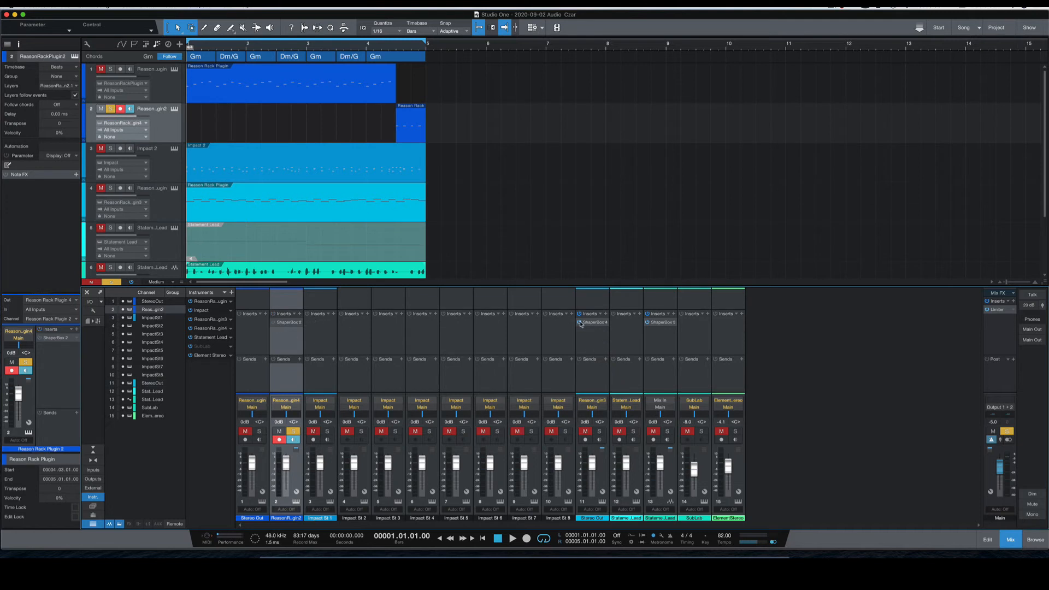
pyautogui.click(654, 338)
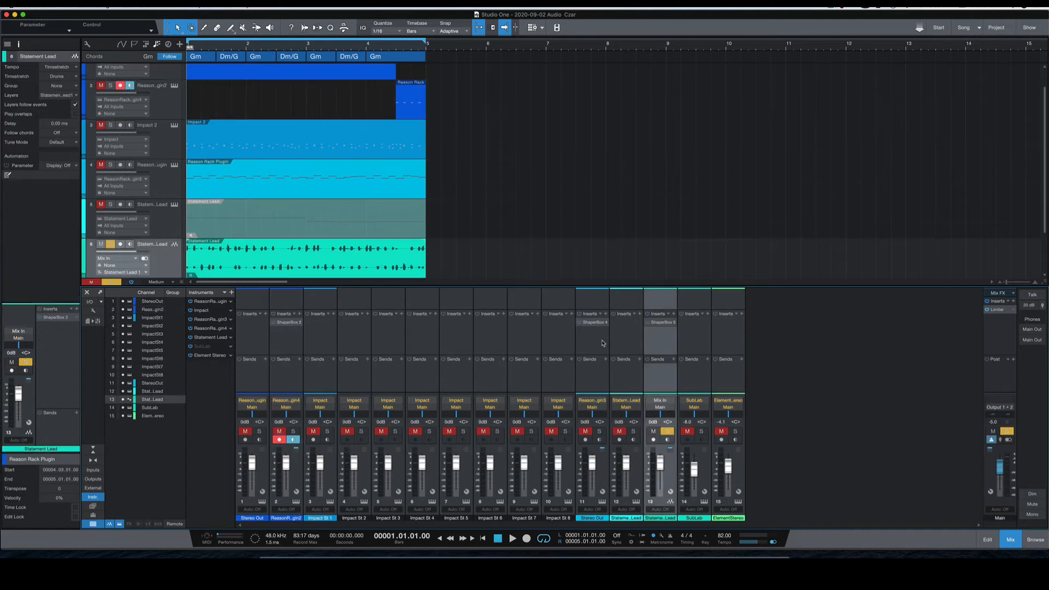
pyautogui.keyDown('shift'); pyautogui.click(600, 342); pyautogui.keyUp('shift')
pyautogui.click(293, 354)
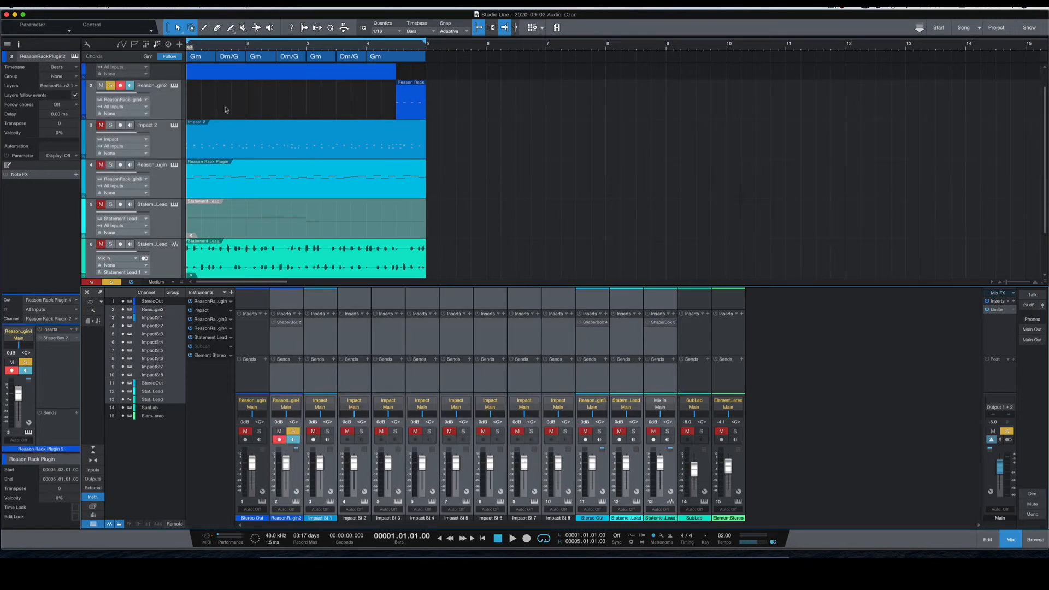
pyautogui.press('s')
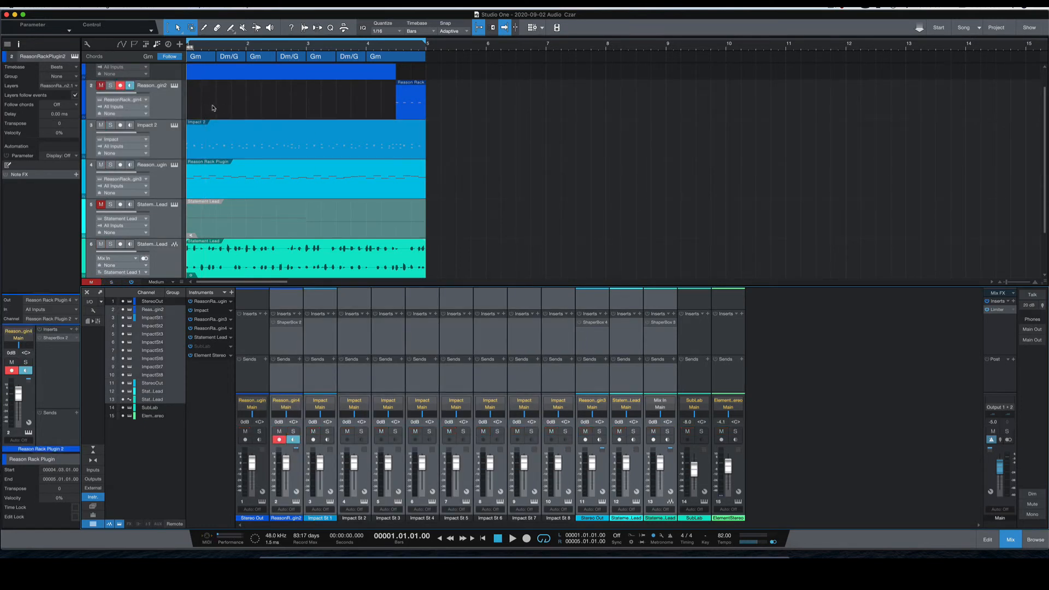
# Step: Play the song with the ShaperBox inserts bypassed, and unmute the first two Reason Rack Plugin tracks
pyautogui.press('space')
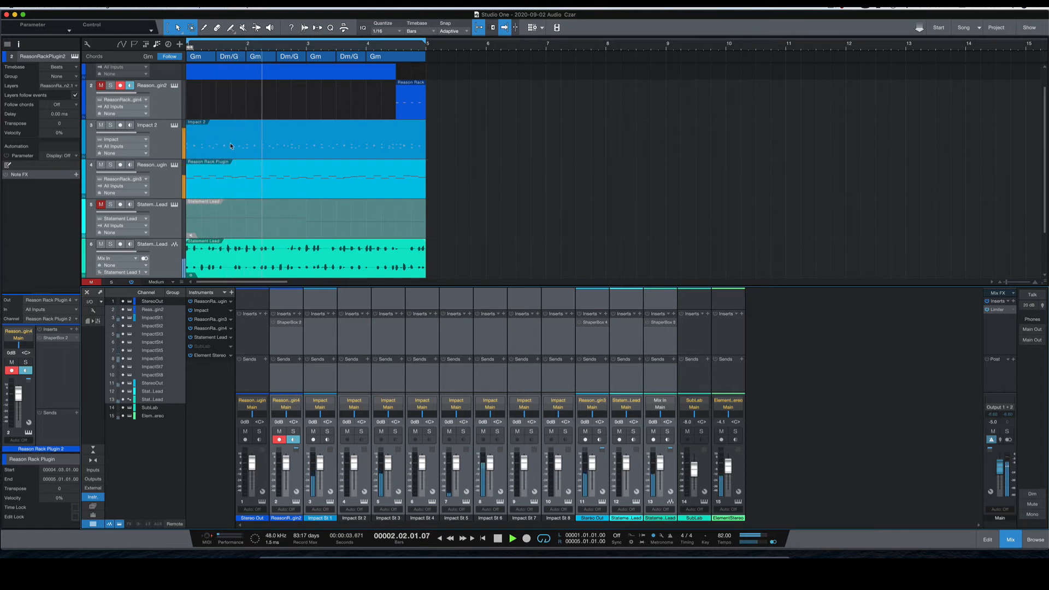
pyautogui.scroll(1, 231, 143)
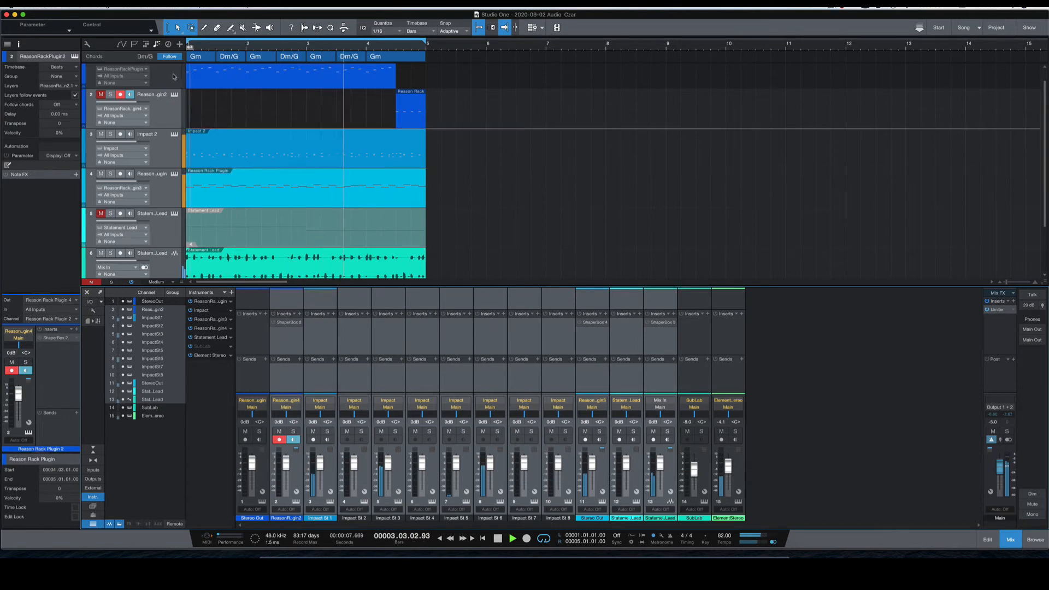
pyautogui.click(100, 94)
pyautogui.scroll(1, 101, 95)
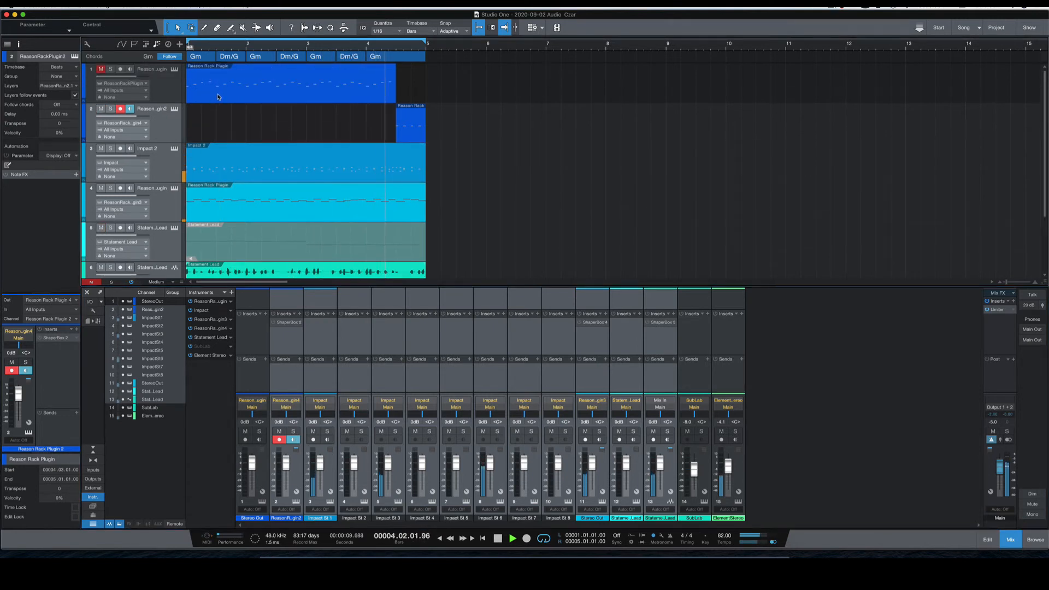
pyautogui.click(101, 70)
pyautogui.click(101, 69)
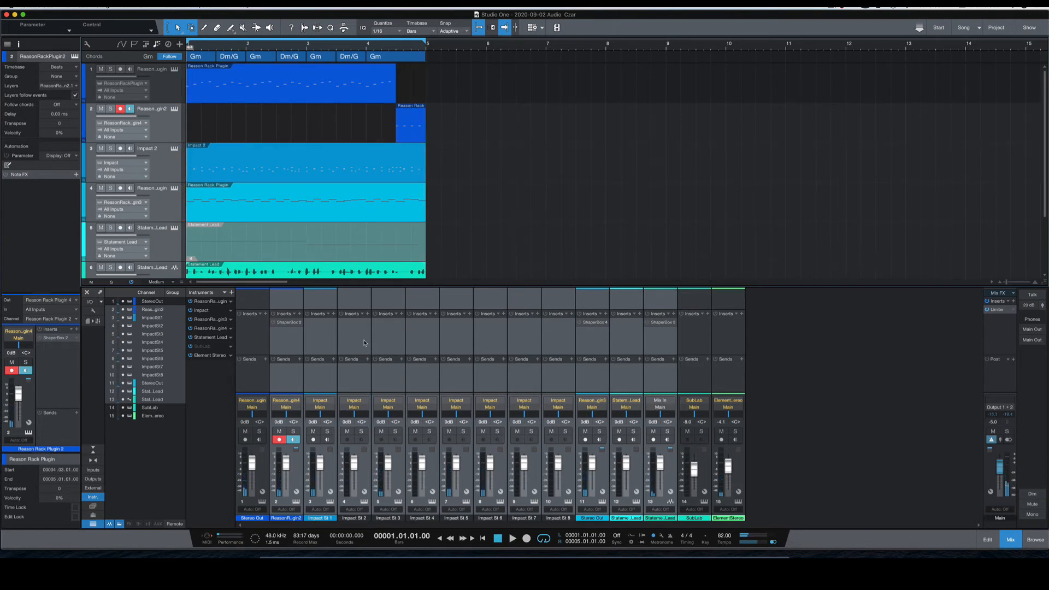
# Step: Reactivate the three bypassed ShaperBox inserts and play the song through with their panning applied
pyautogui.click(274, 322)
pyautogui.press('space')
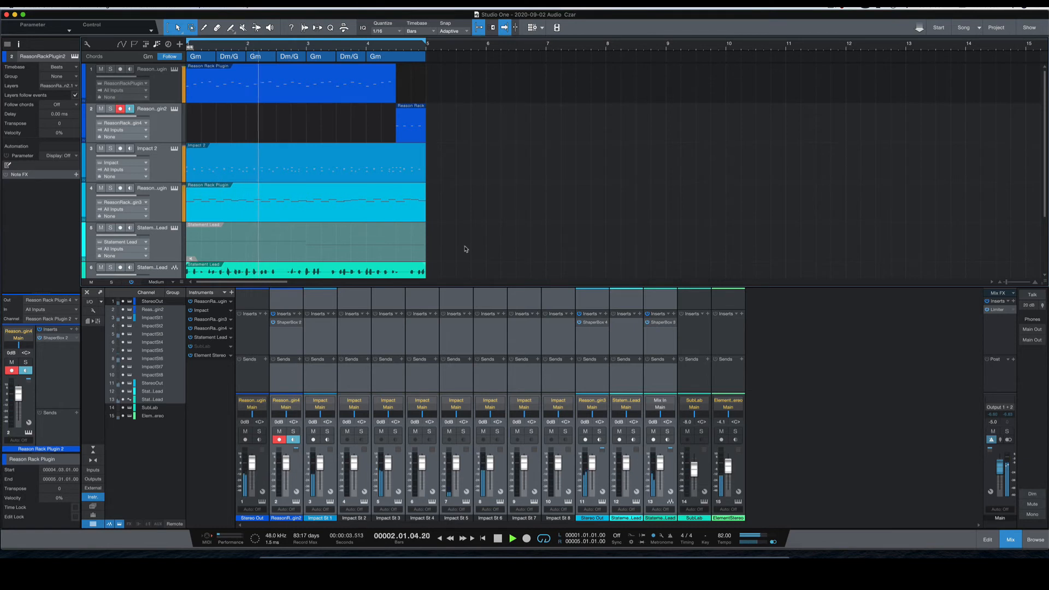
pyautogui.scroll(-1, 473, 247)
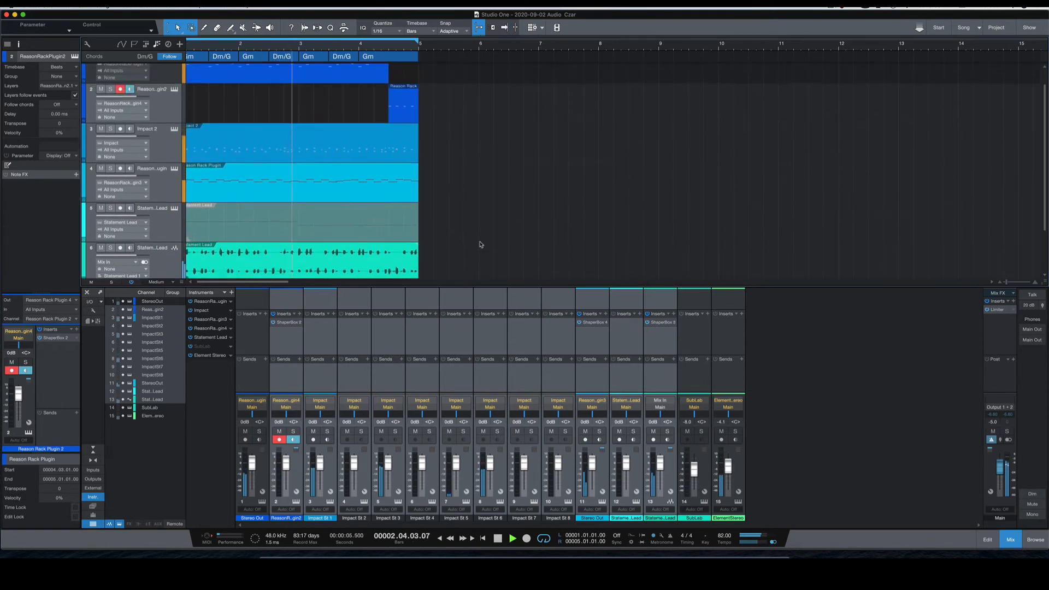
pyautogui.scroll(1, 480, 244)
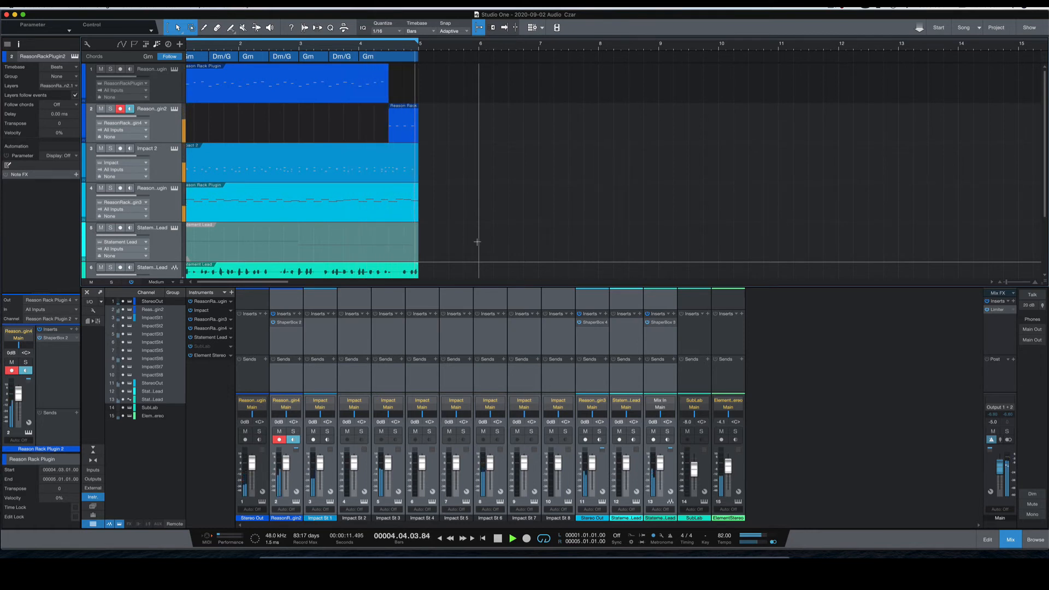
pyautogui.press('space')
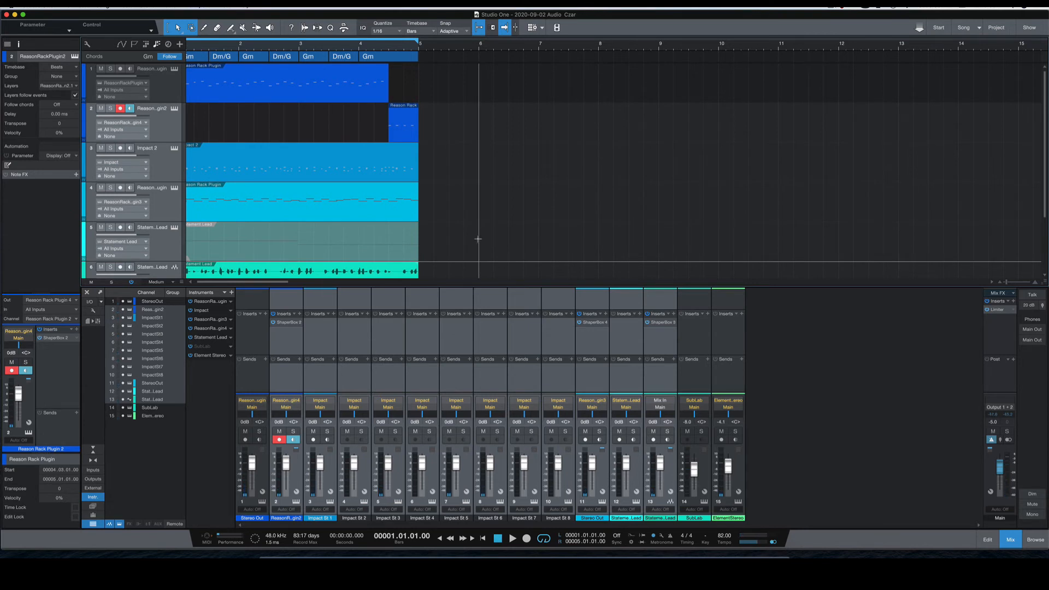
# Step: Solo the first two Reason Rack Plugin tracks and review the Pan wave in the second track's ShaperBox 2 insert
pyautogui.click(296, 348)
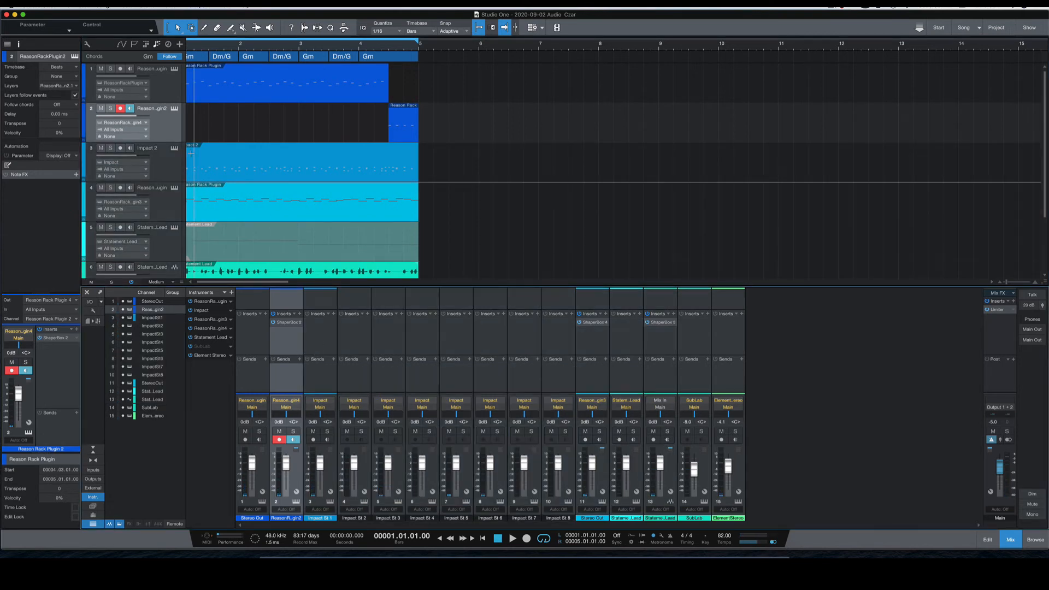
pyautogui.click(110, 70)
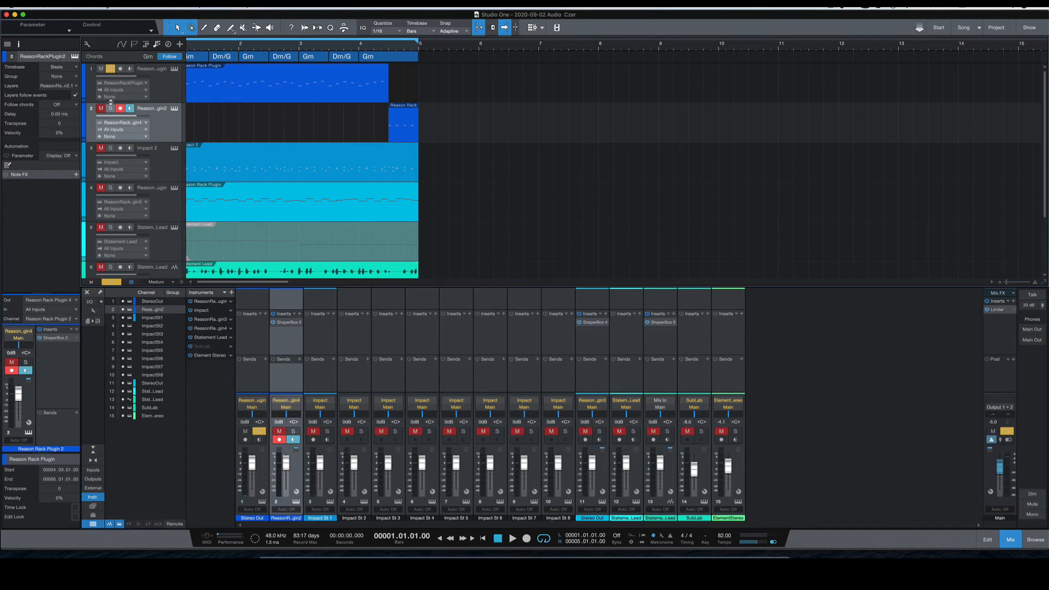
pyautogui.click(111, 108)
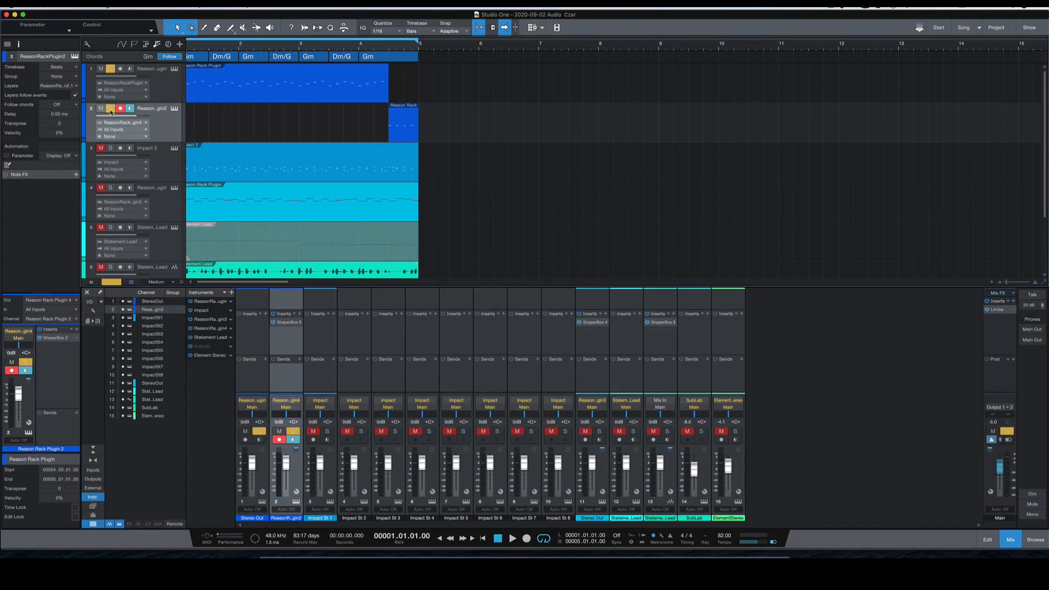
pyautogui.click(405, 132)
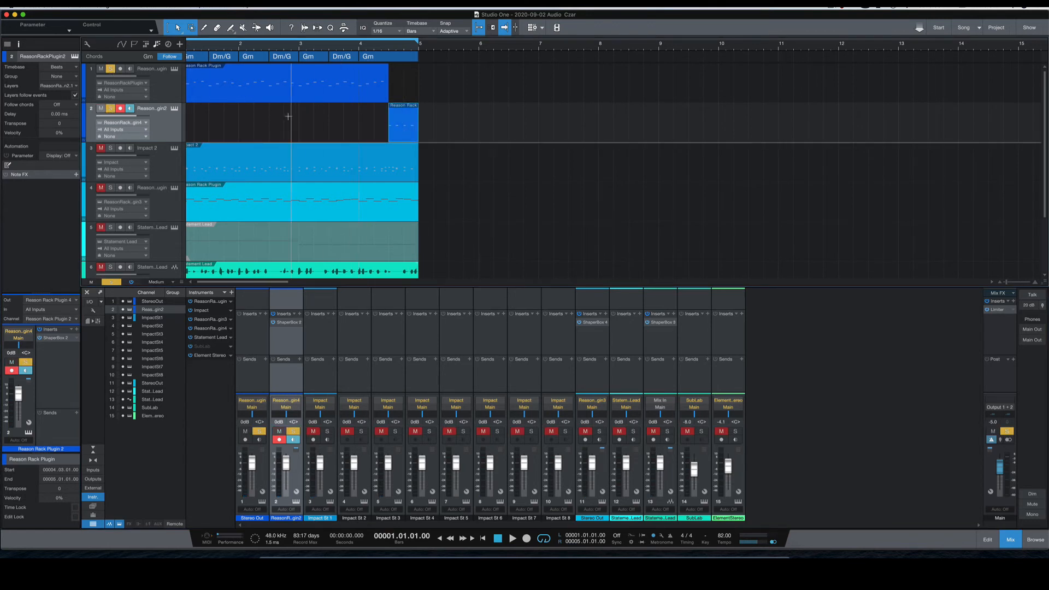
pyautogui.click(358, 113)
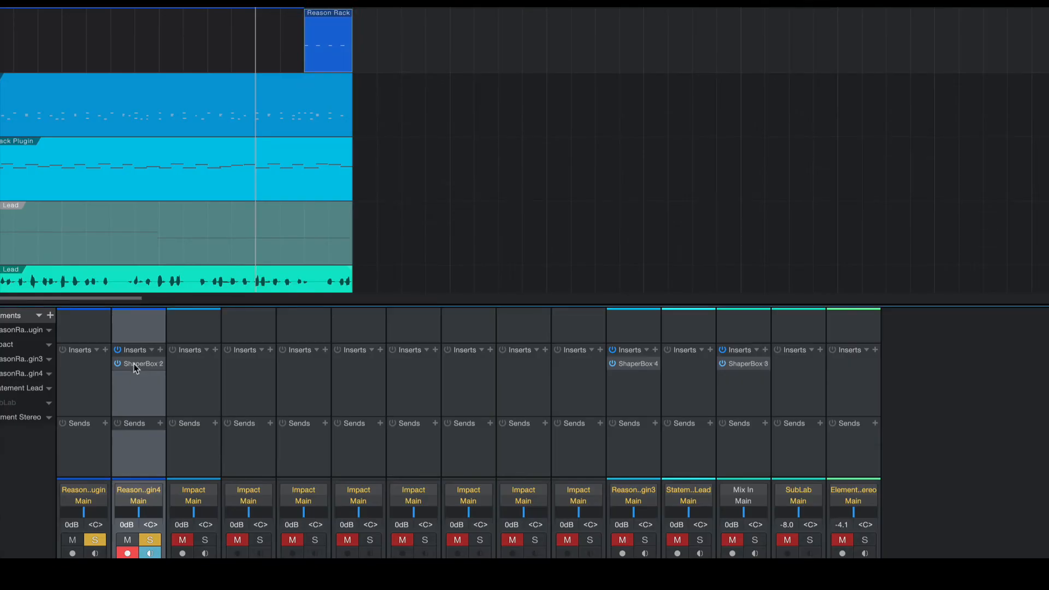
pyautogui.click(137, 364)
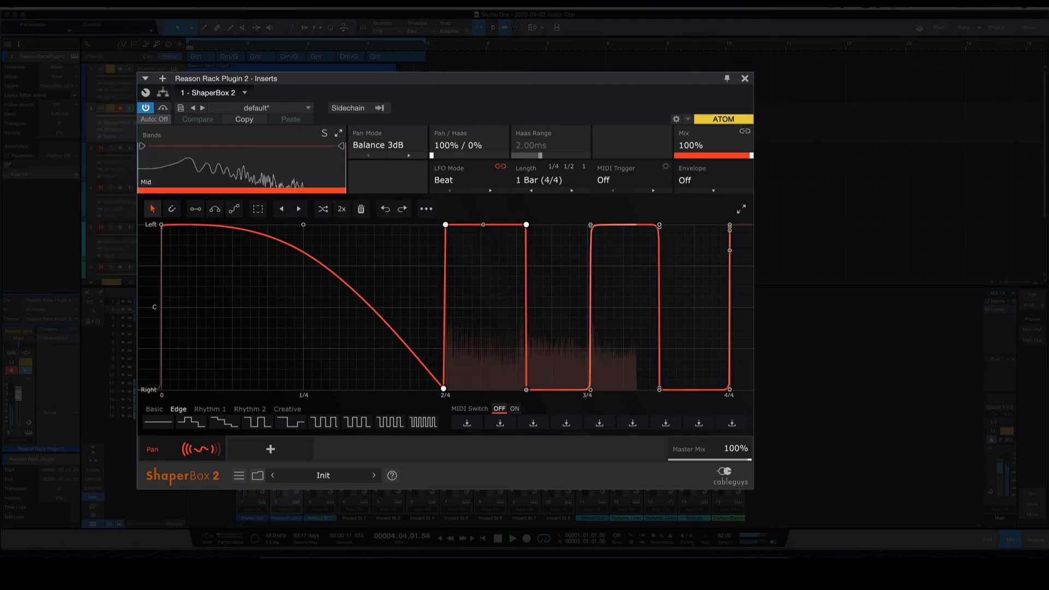
pyautogui.click(745, 78)
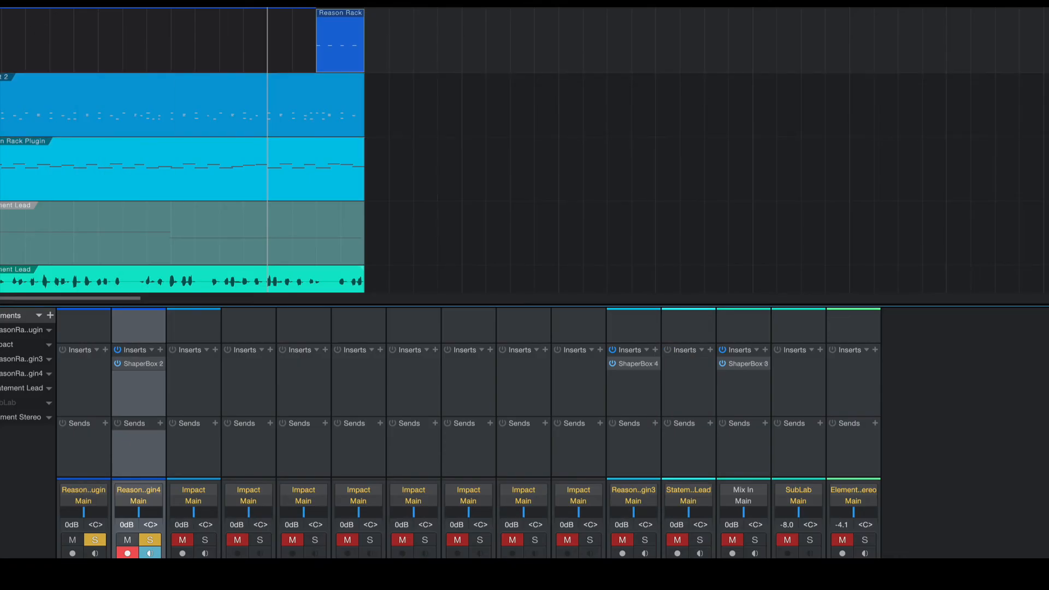
# Step: Clear the solos, solo the Reason Rack Plugin 3 channel alone and review the Pan wave of its ShaperBox 4 insert
pyautogui.hotkey('shift', 's')
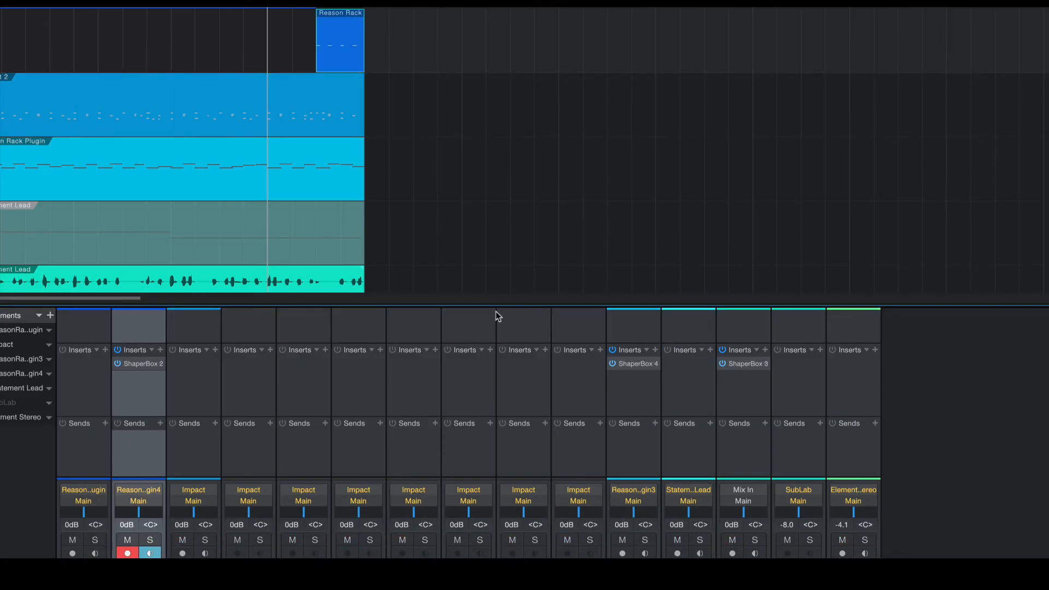
pyautogui.click(632, 399)
pyautogui.click(648, 540)
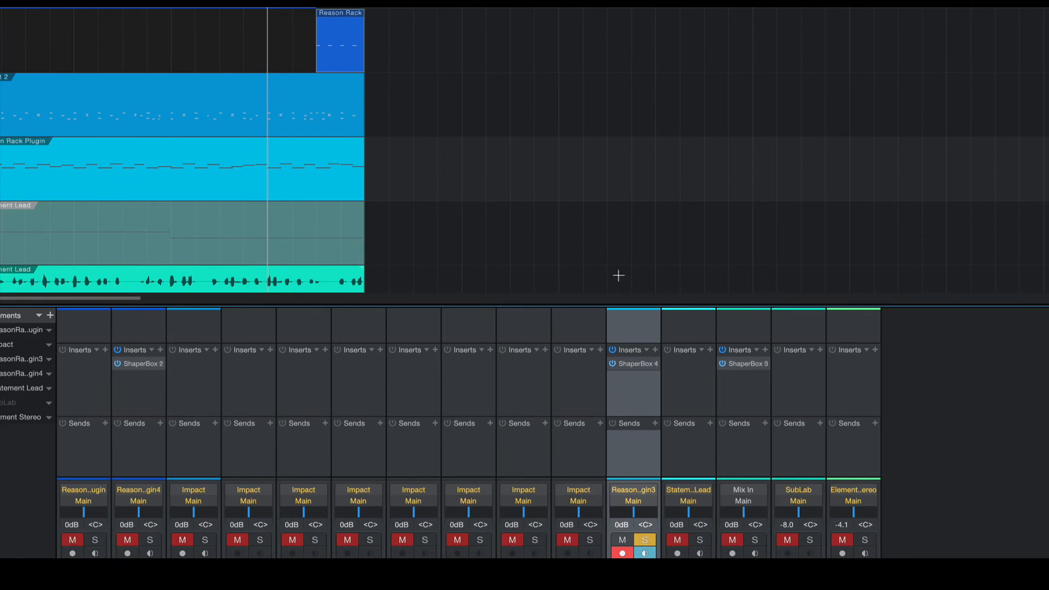
pyautogui.scroll(-1, 499, 177)
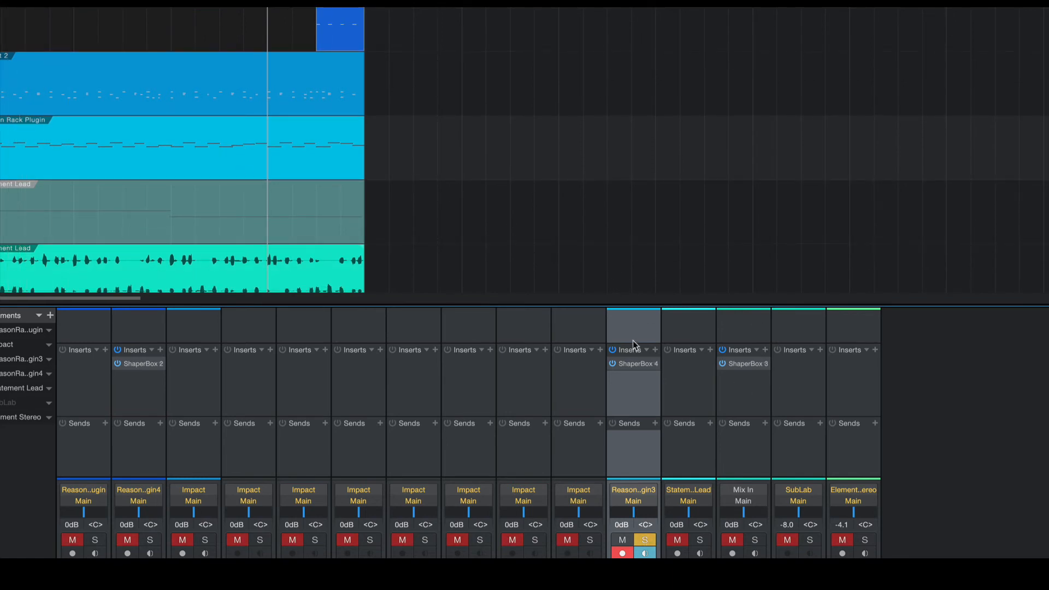
pyautogui.click(635, 363)
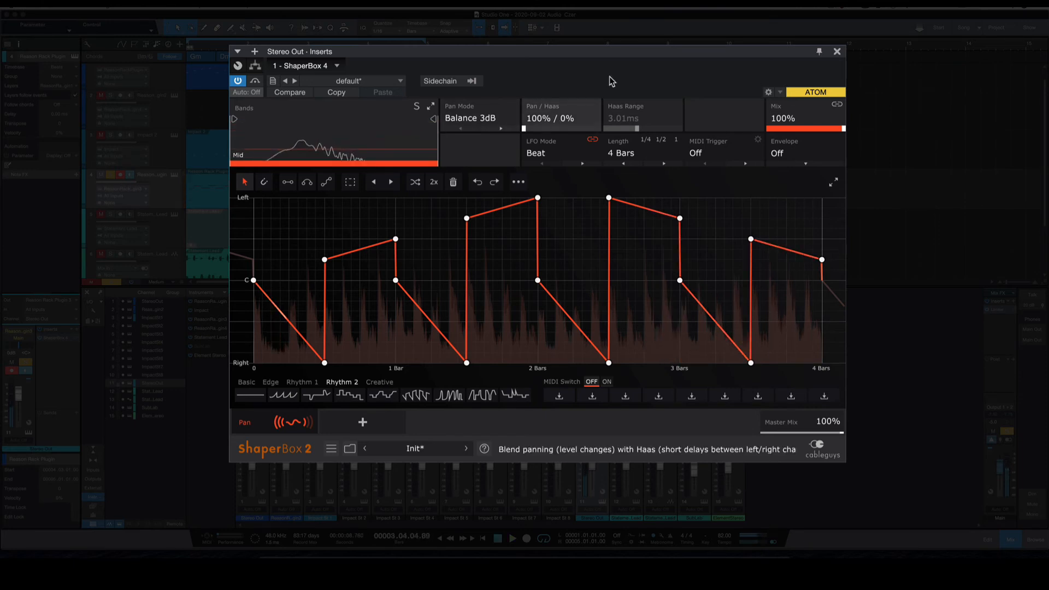
pyautogui.click(836, 51)
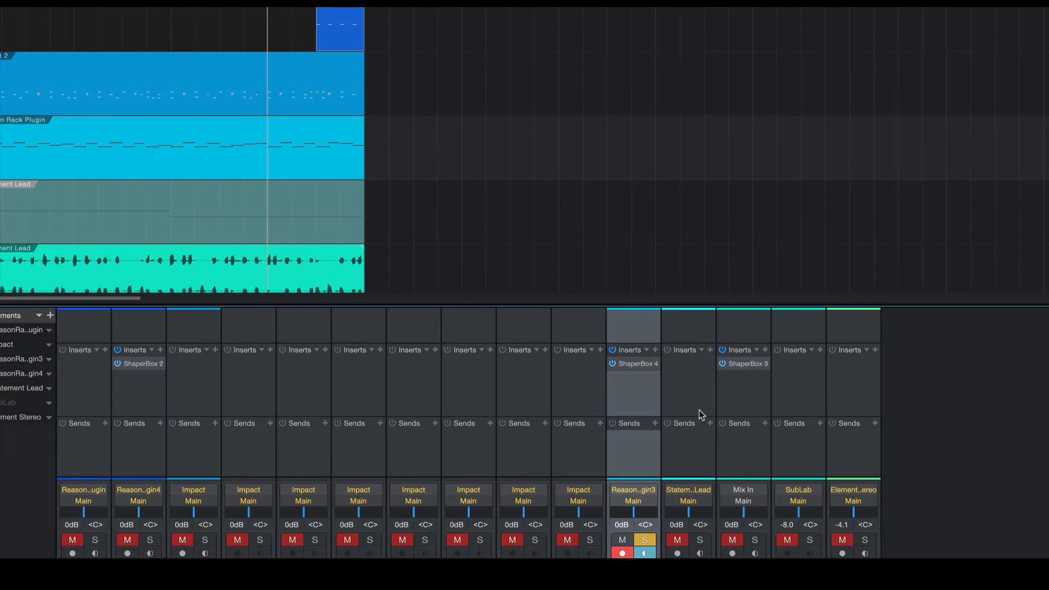
# Step: Solo the Statement Lead audio channel (Mix In) and audition the Pan wave of its ShaperBox 3 insert
pyautogui.click(730, 402)
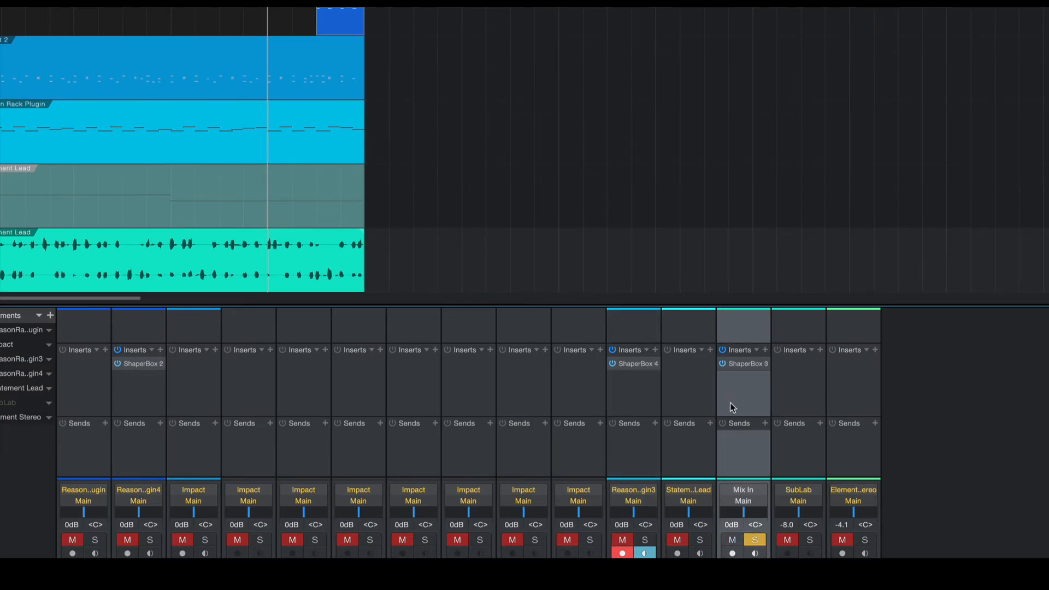
pyautogui.scroll(-1, 327, 160)
pyautogui.scroll(-2, 328, 160)
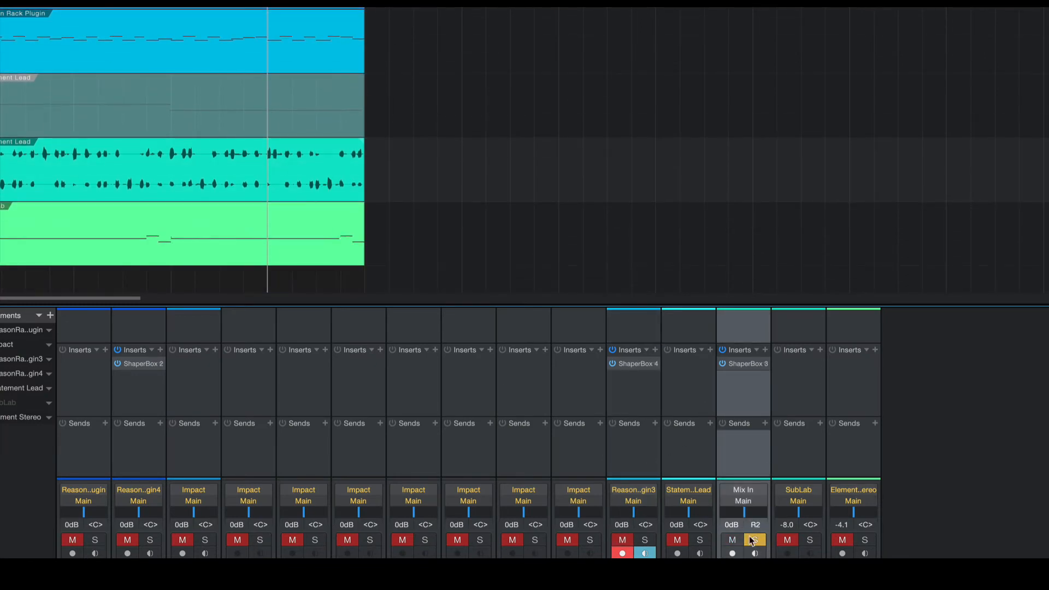
pyautogui.click(744, 364)
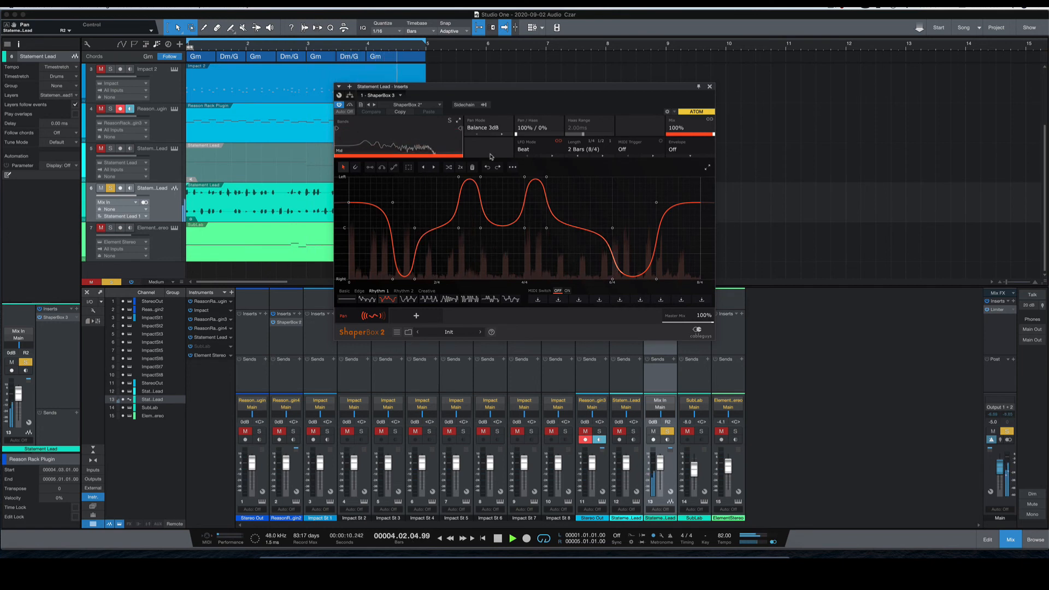
pyautogui.press('space')
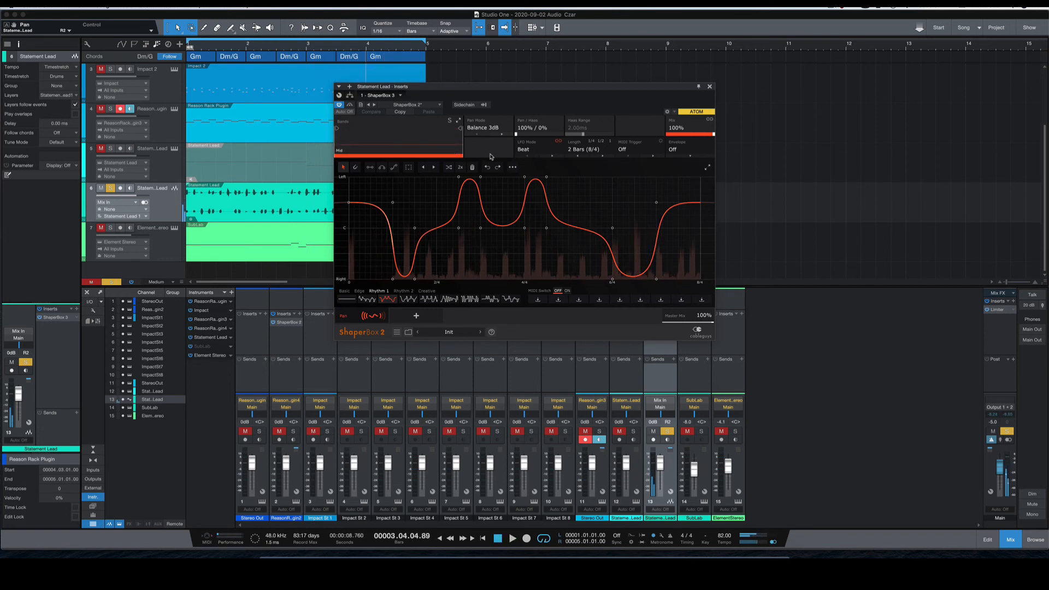